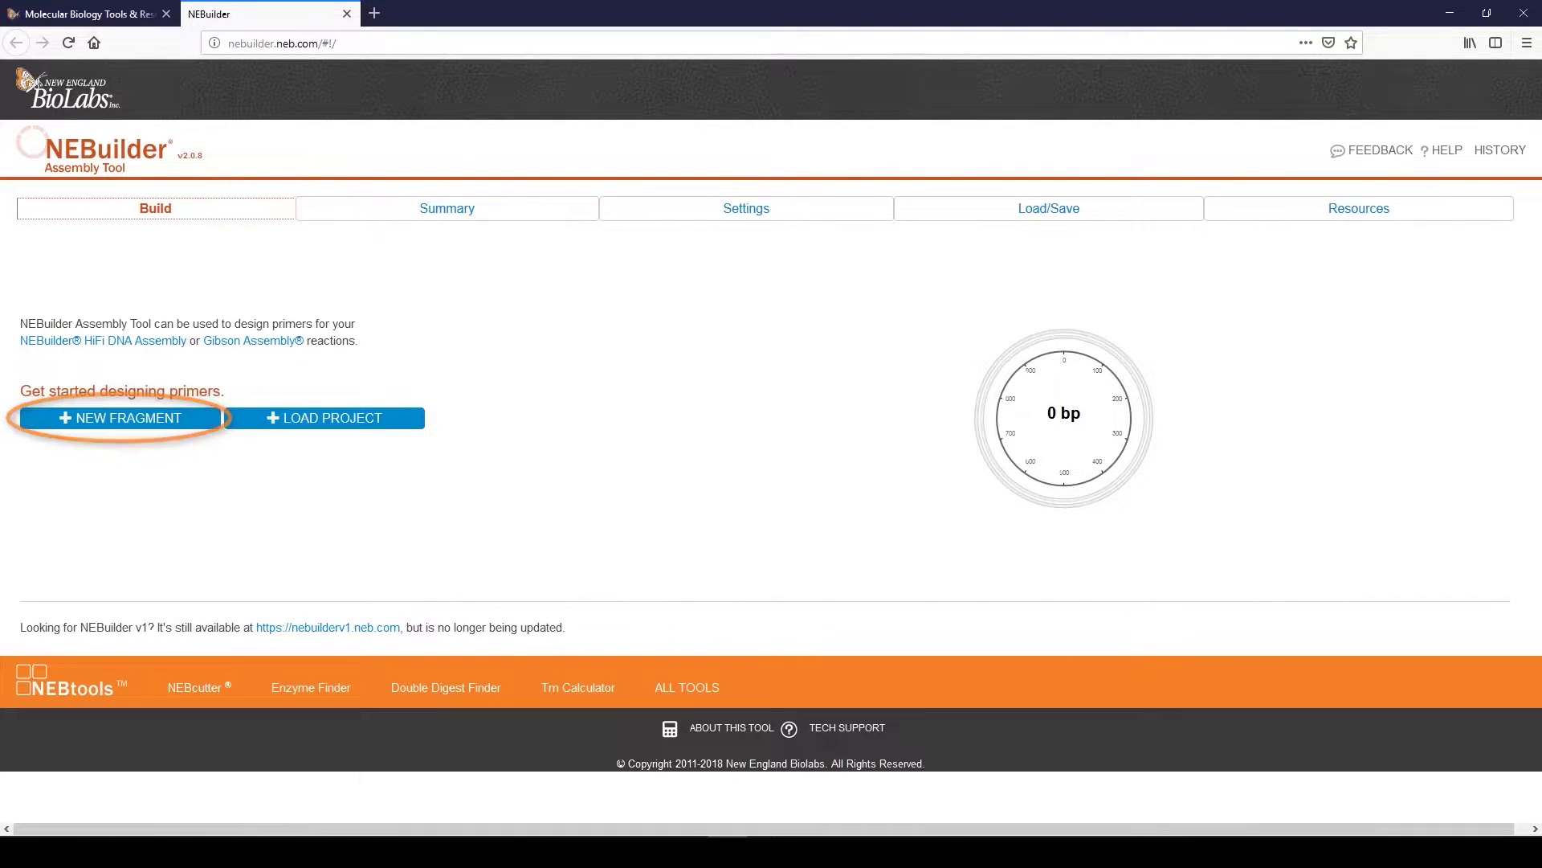
Start a new fragment and use the sample cloning vector pUC19 as its source sequence.
left_click(120, 417)
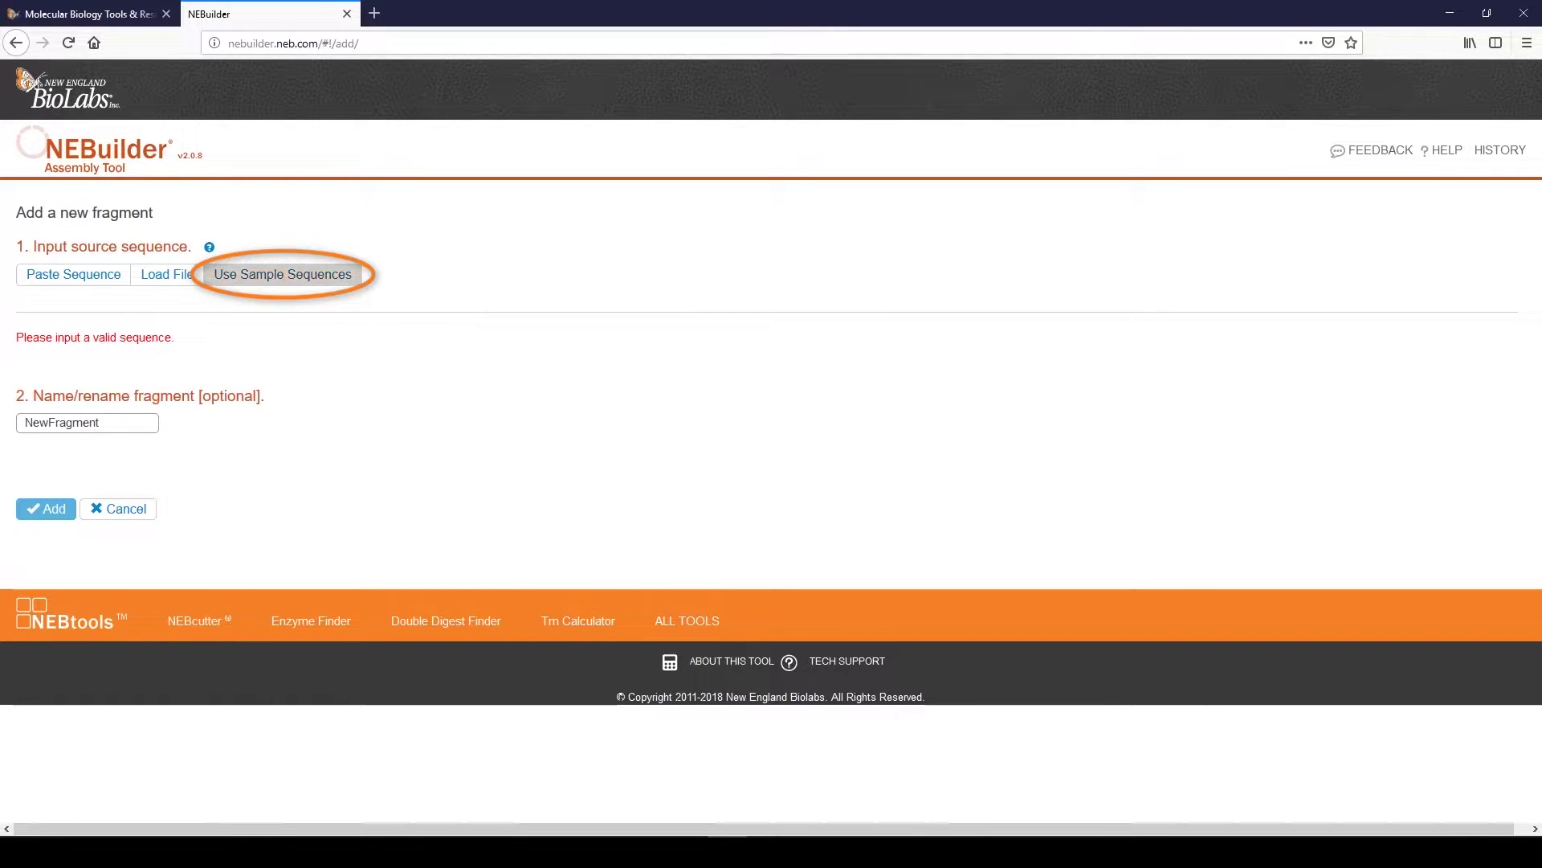
left_click(283, 275)
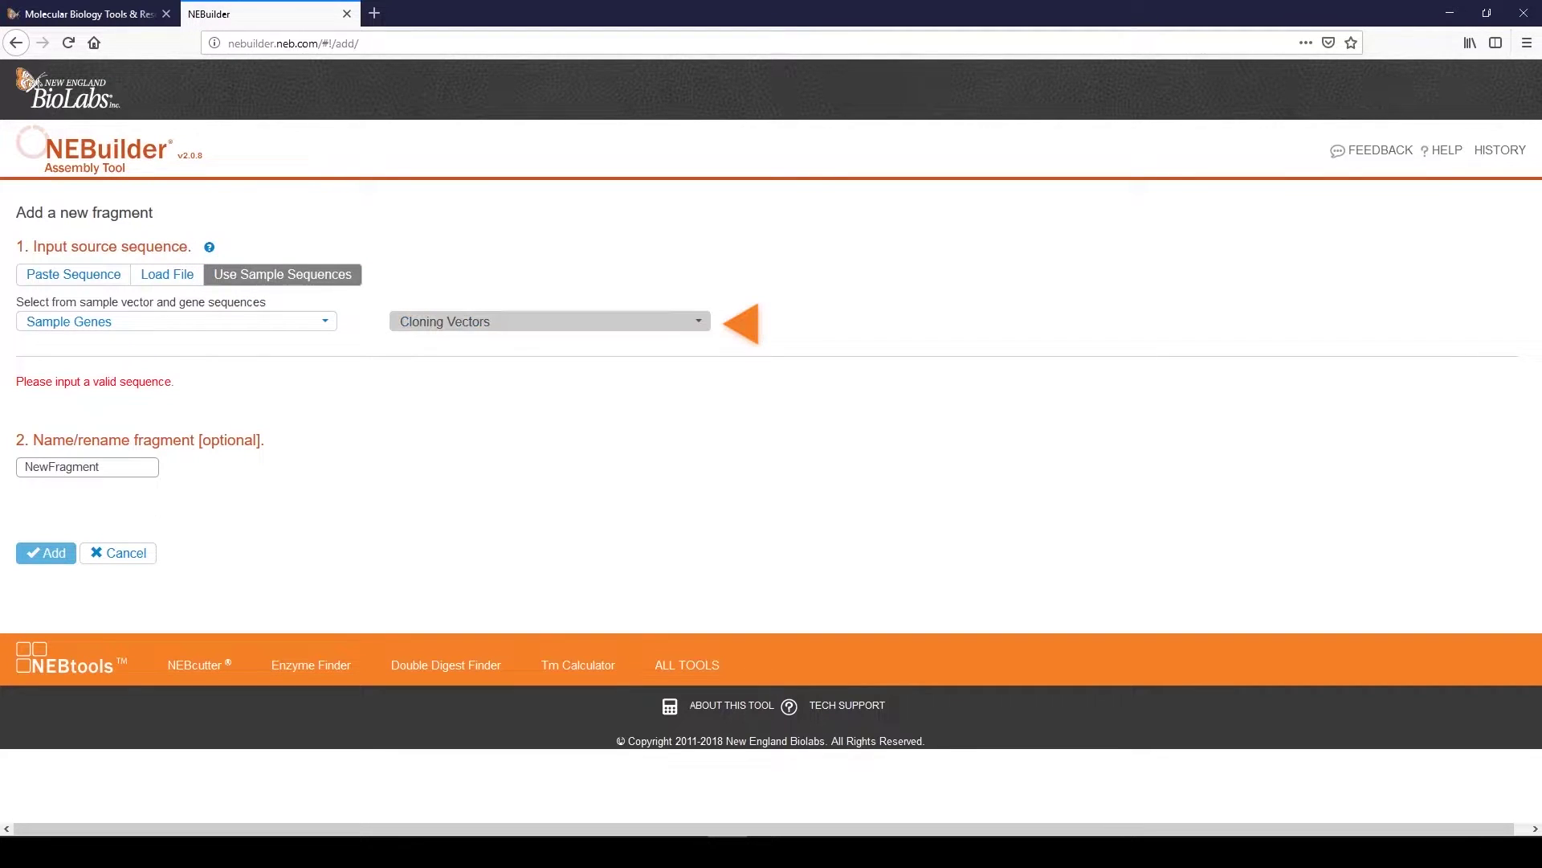
left_click(550, 322)
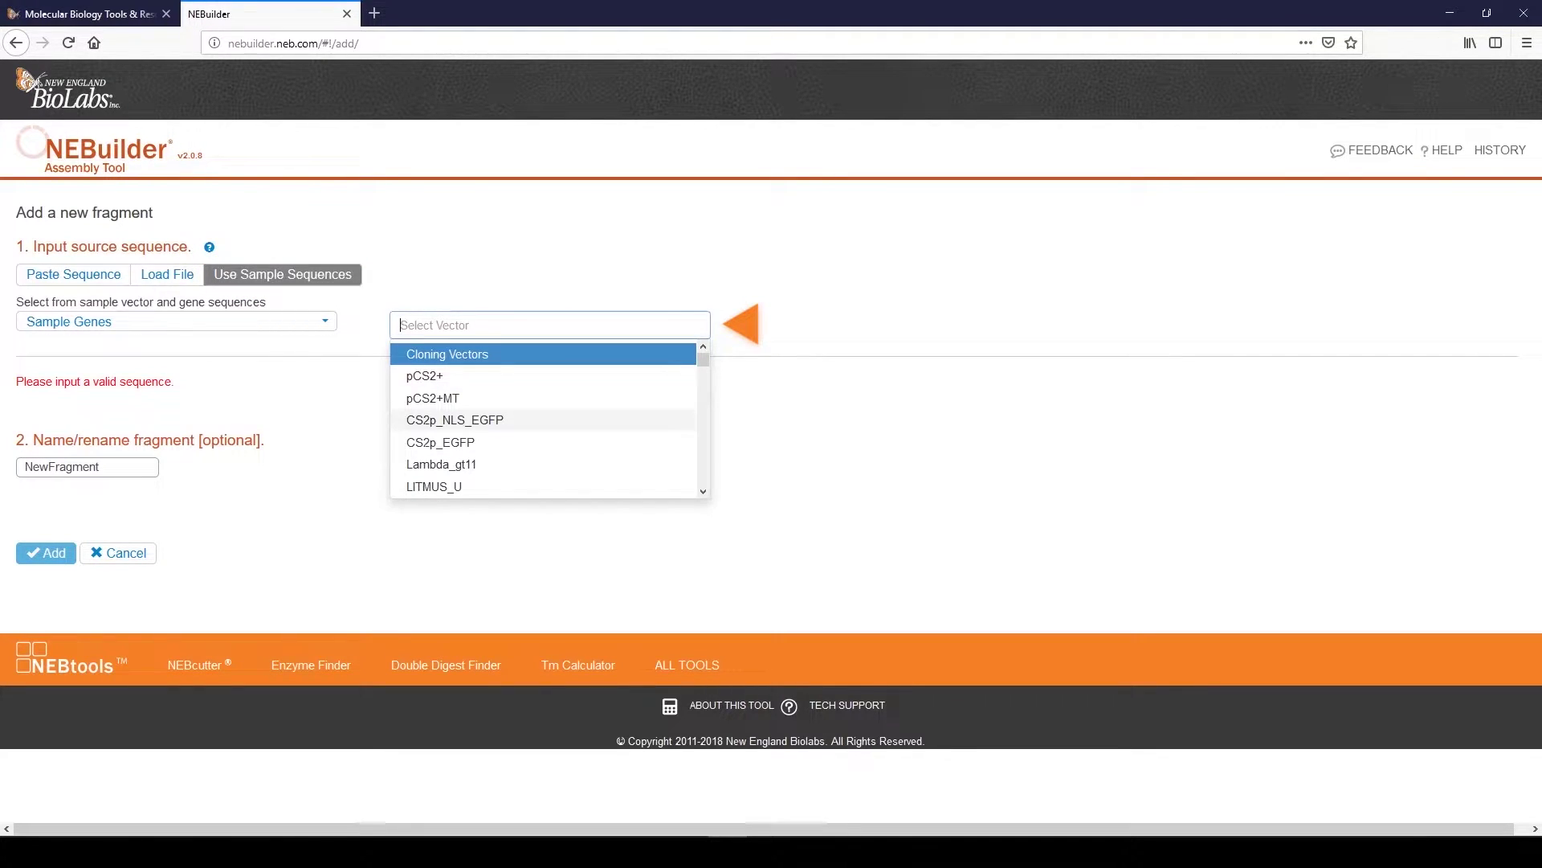
type("pu")
key("Down")
key("Down")
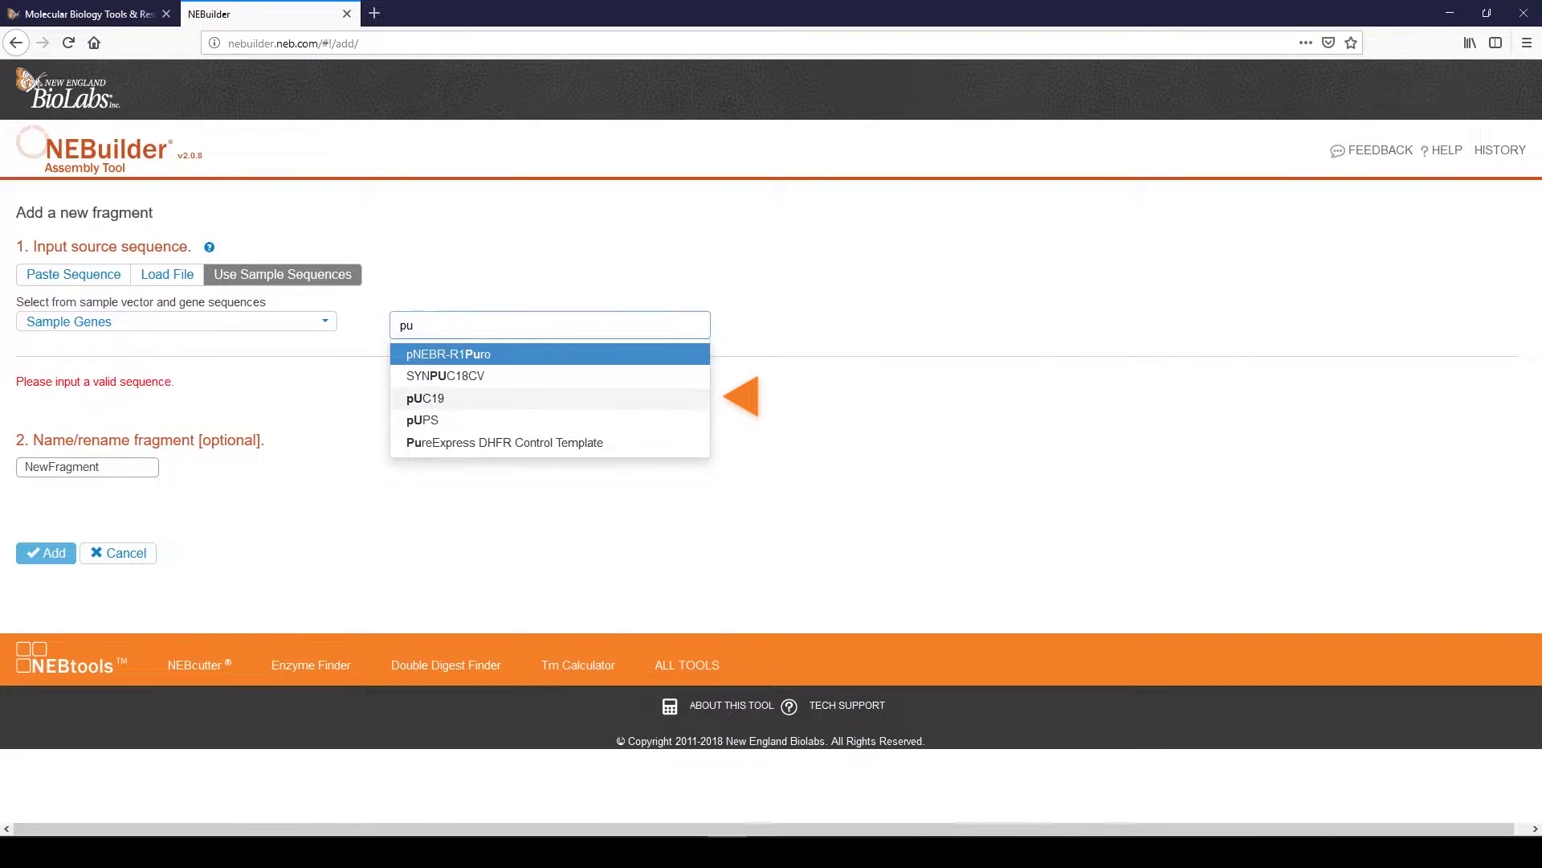
key("Return")
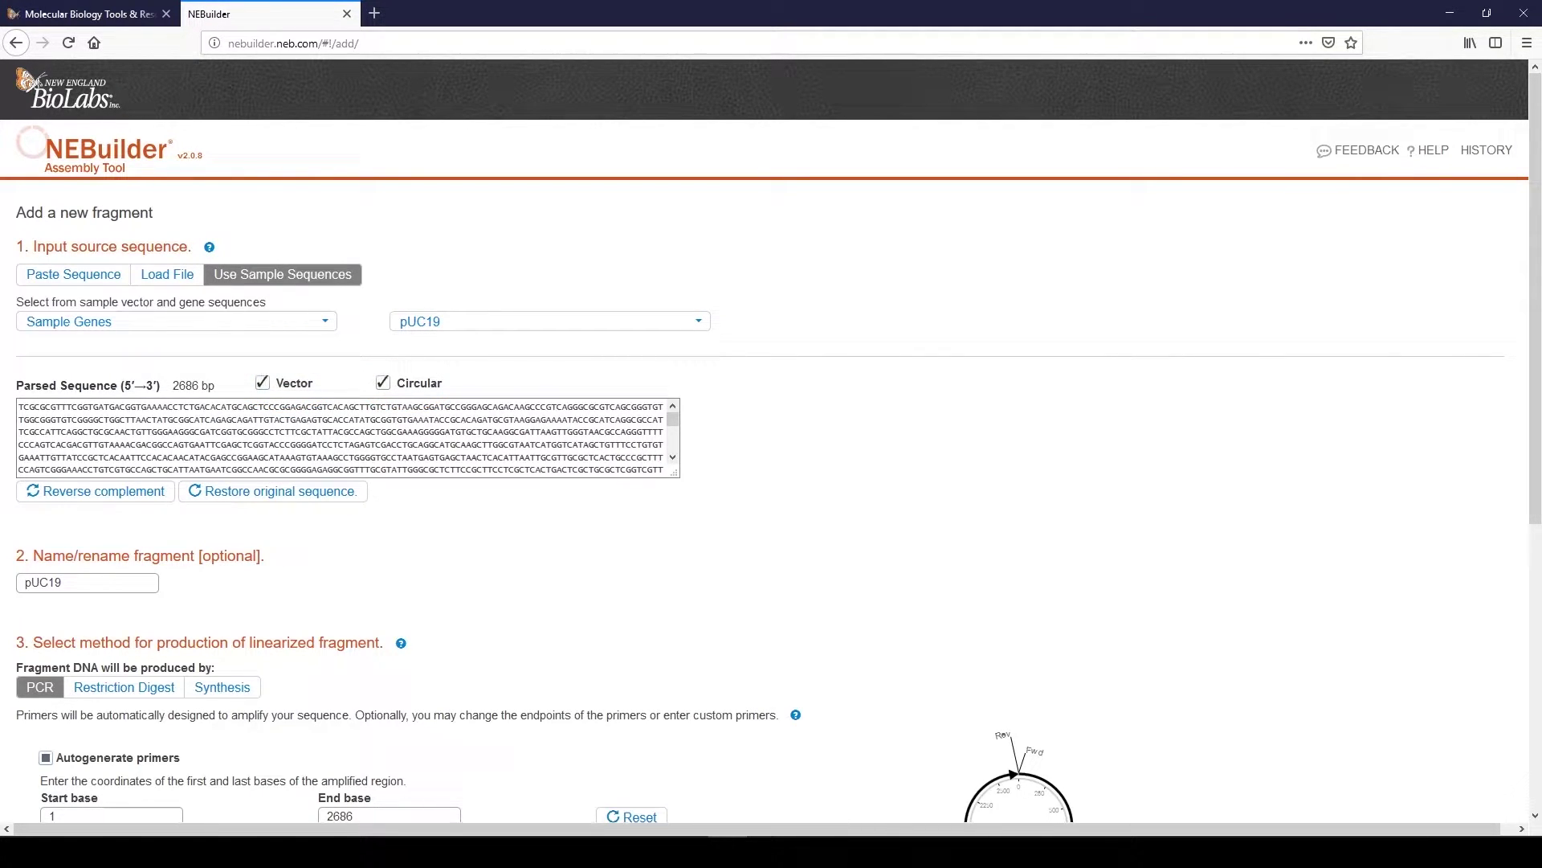
Rename the vector fragment as pUC19 Demo.
left_click(62, 583)
type("Dewm")
key("BackSpace")
key("BackSpace")
type("mo")
Set the PCR-amplified region to start at base 151 and end at base 100, and add the vector fragment to the assembly.
scroll(40, 523, "down", 2)
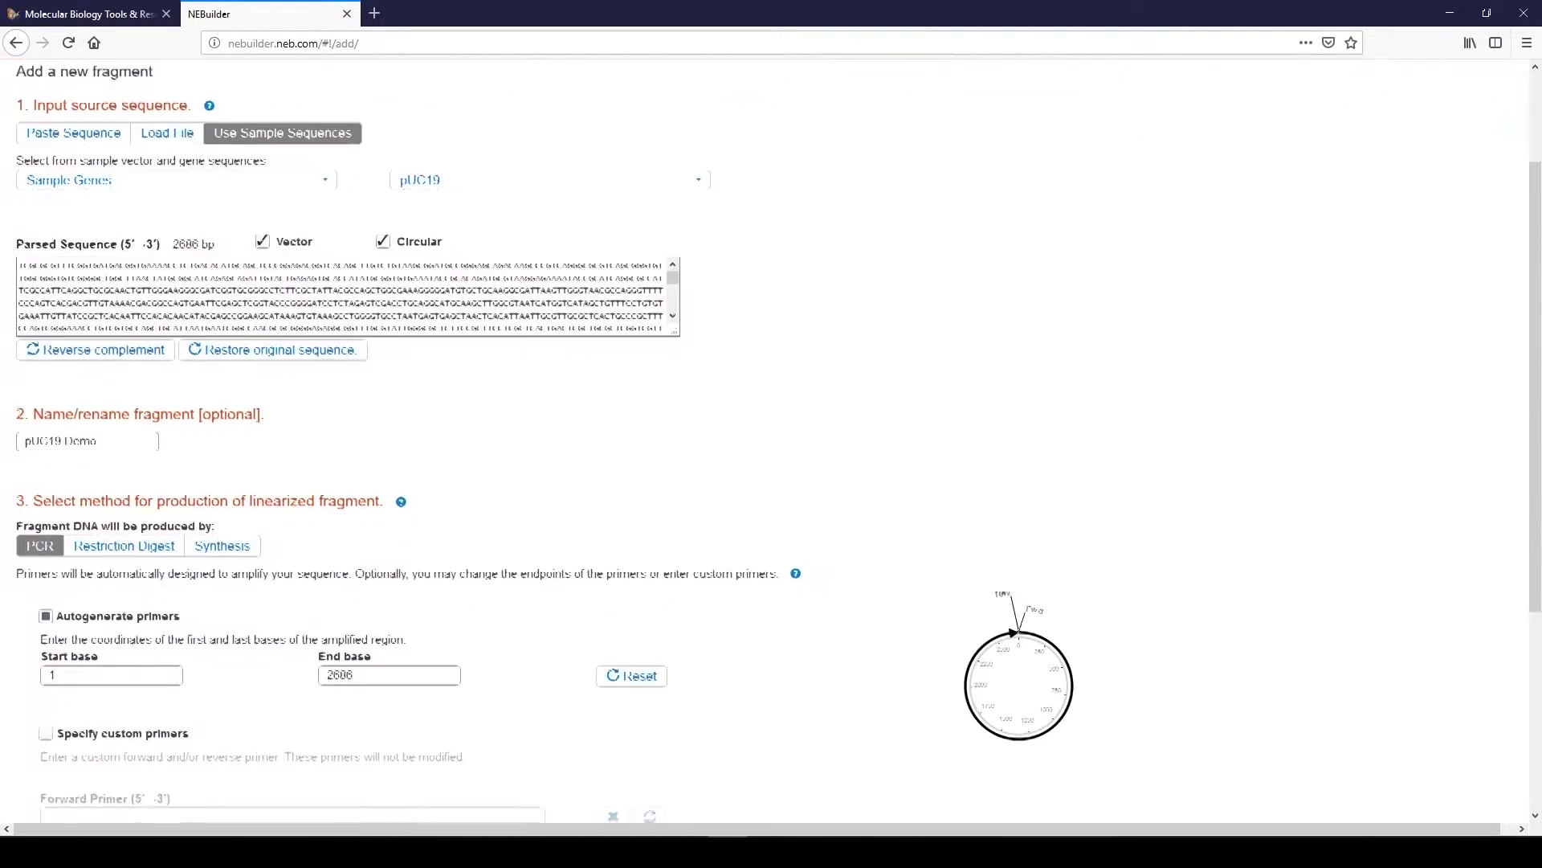
scroll(40, 523, "down", 1)
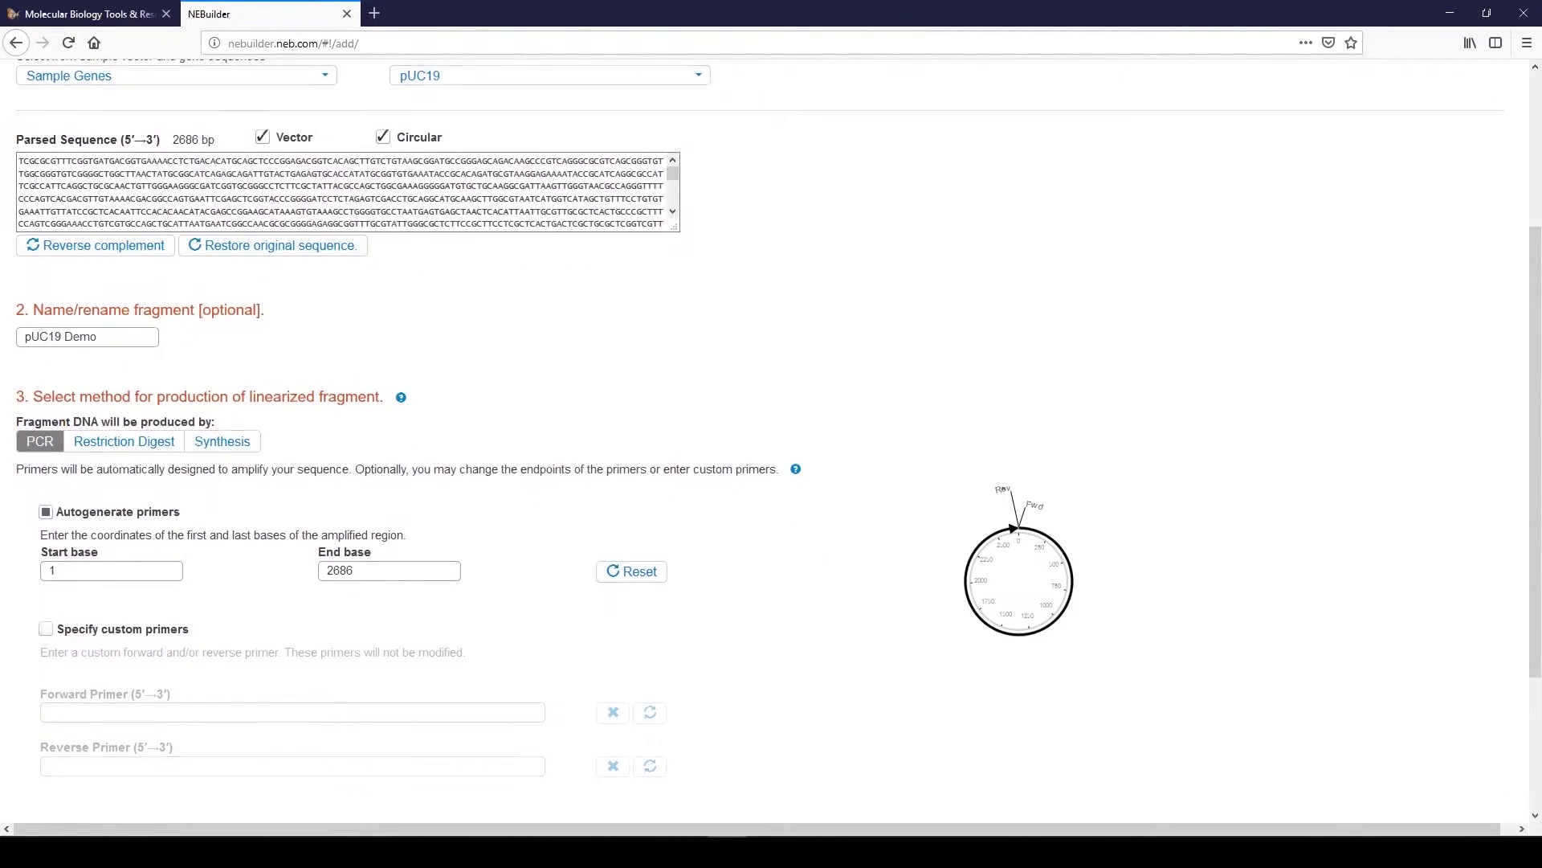
scroll(40, 523, "down", 1)
scroll(40, 523, "down", 2)
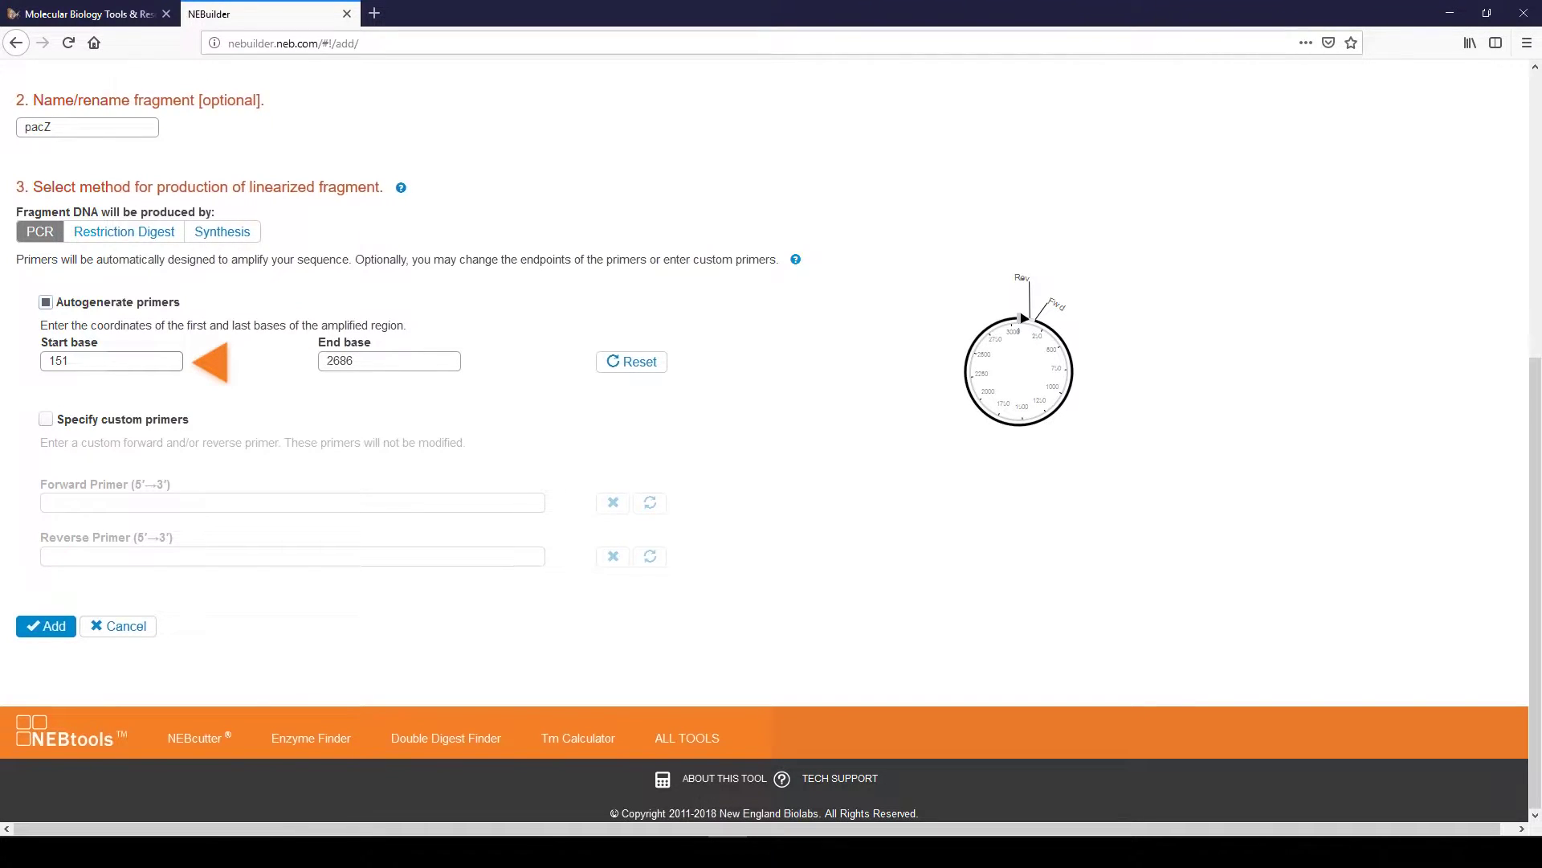
key("Tab")
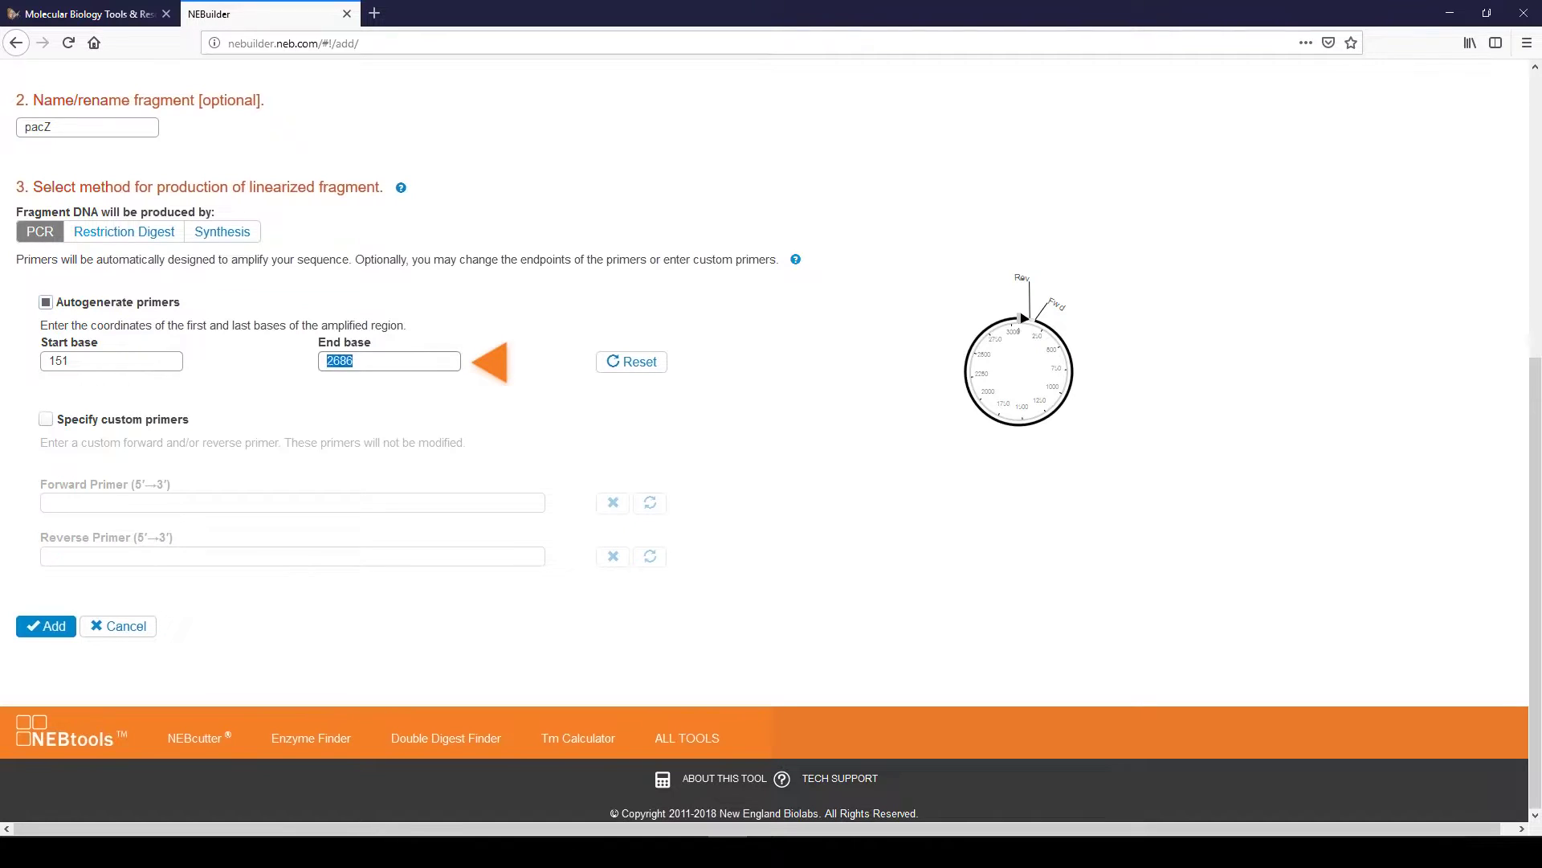
type("100")
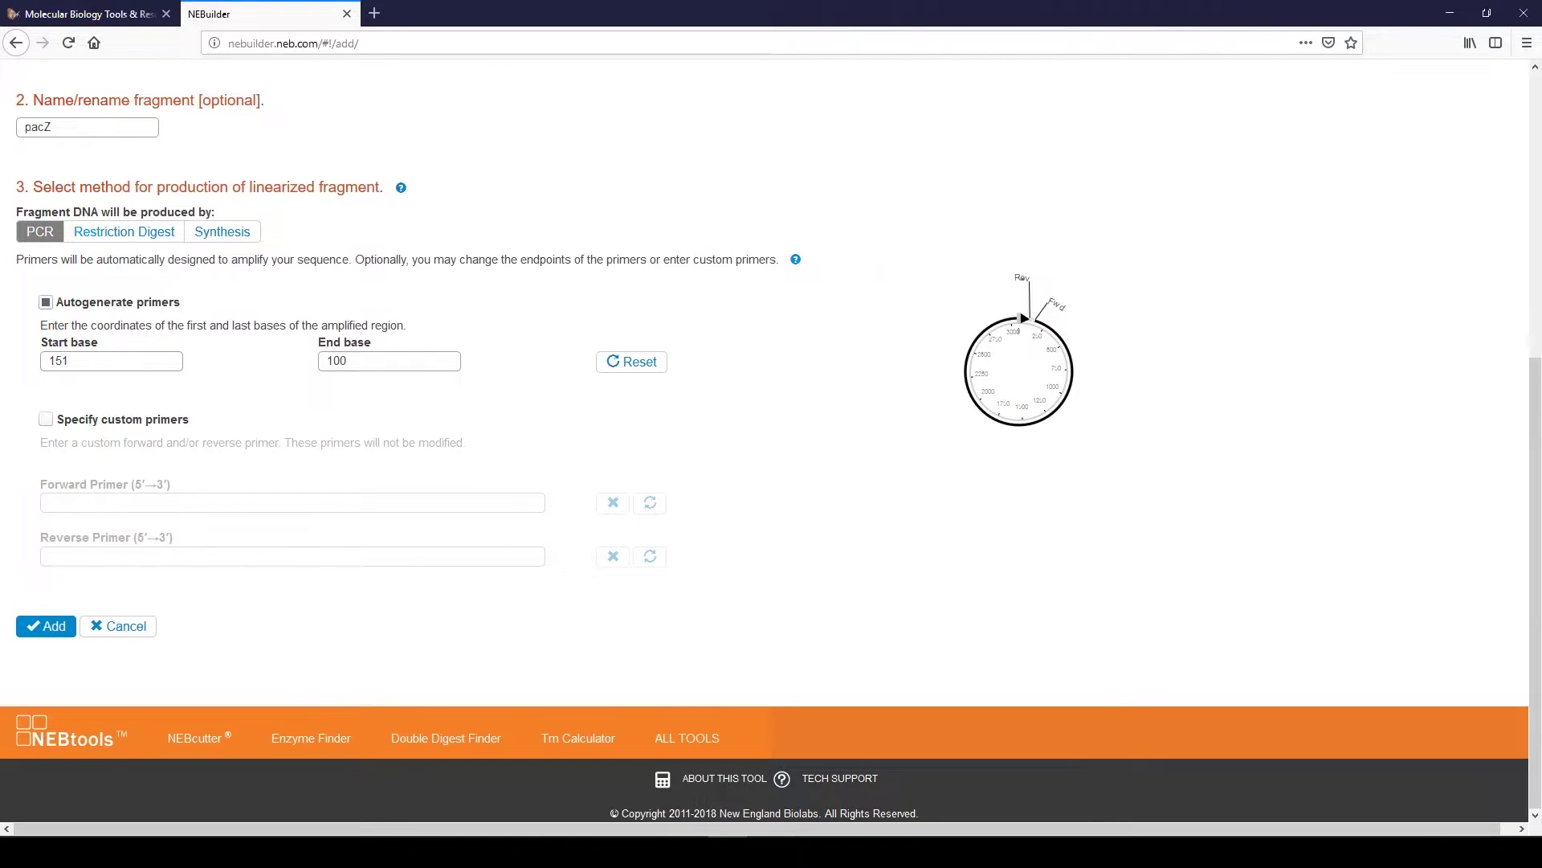
left_click(46, 625)
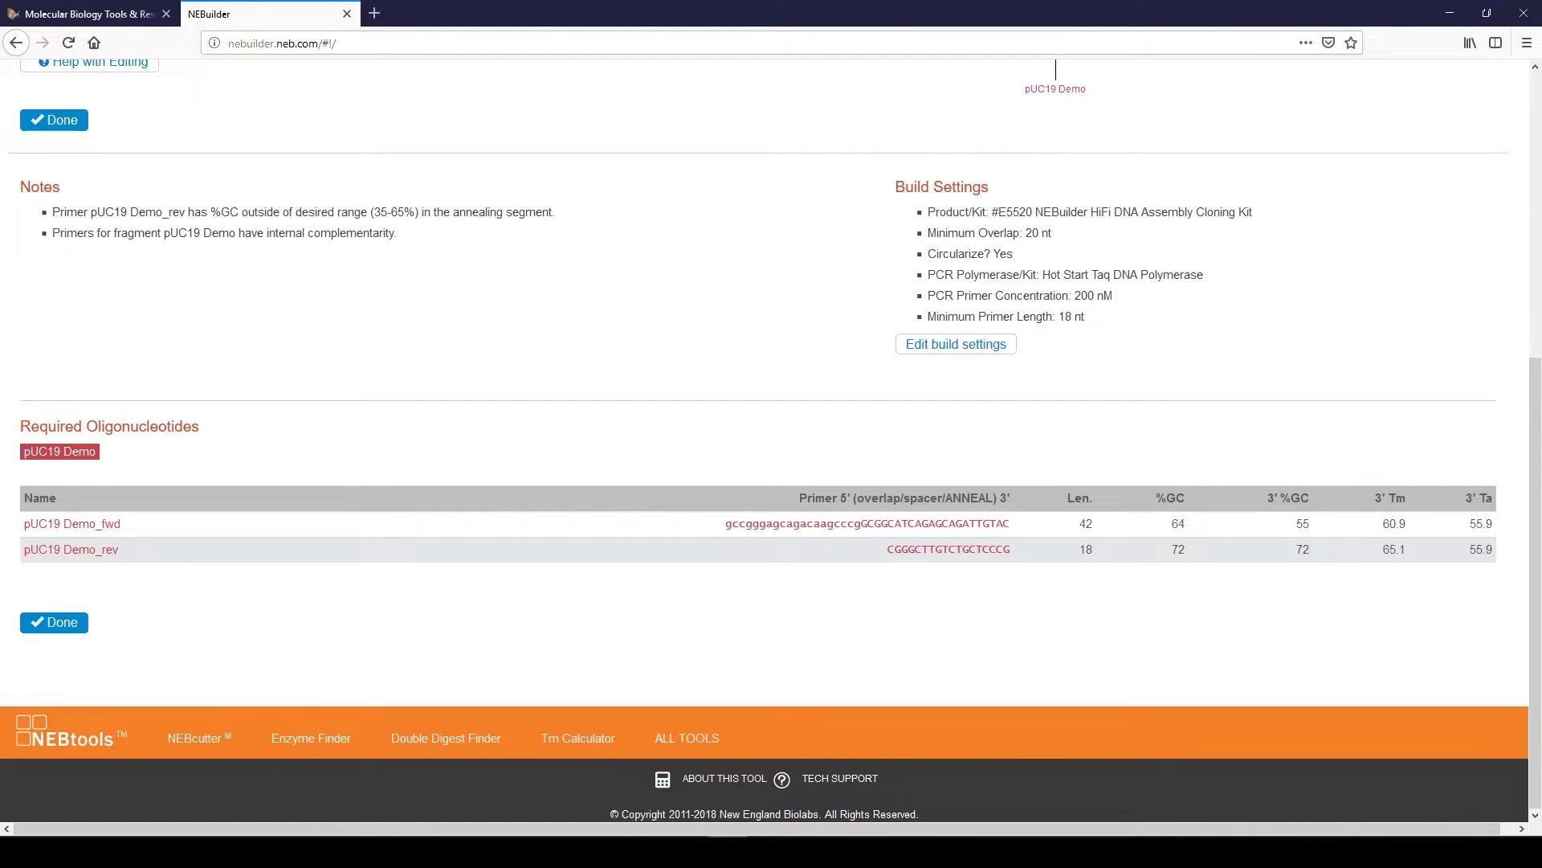
Start a second fragment and use the sample gene lacZ full as its source sequence.
scroll(771, 442, "up", 6)
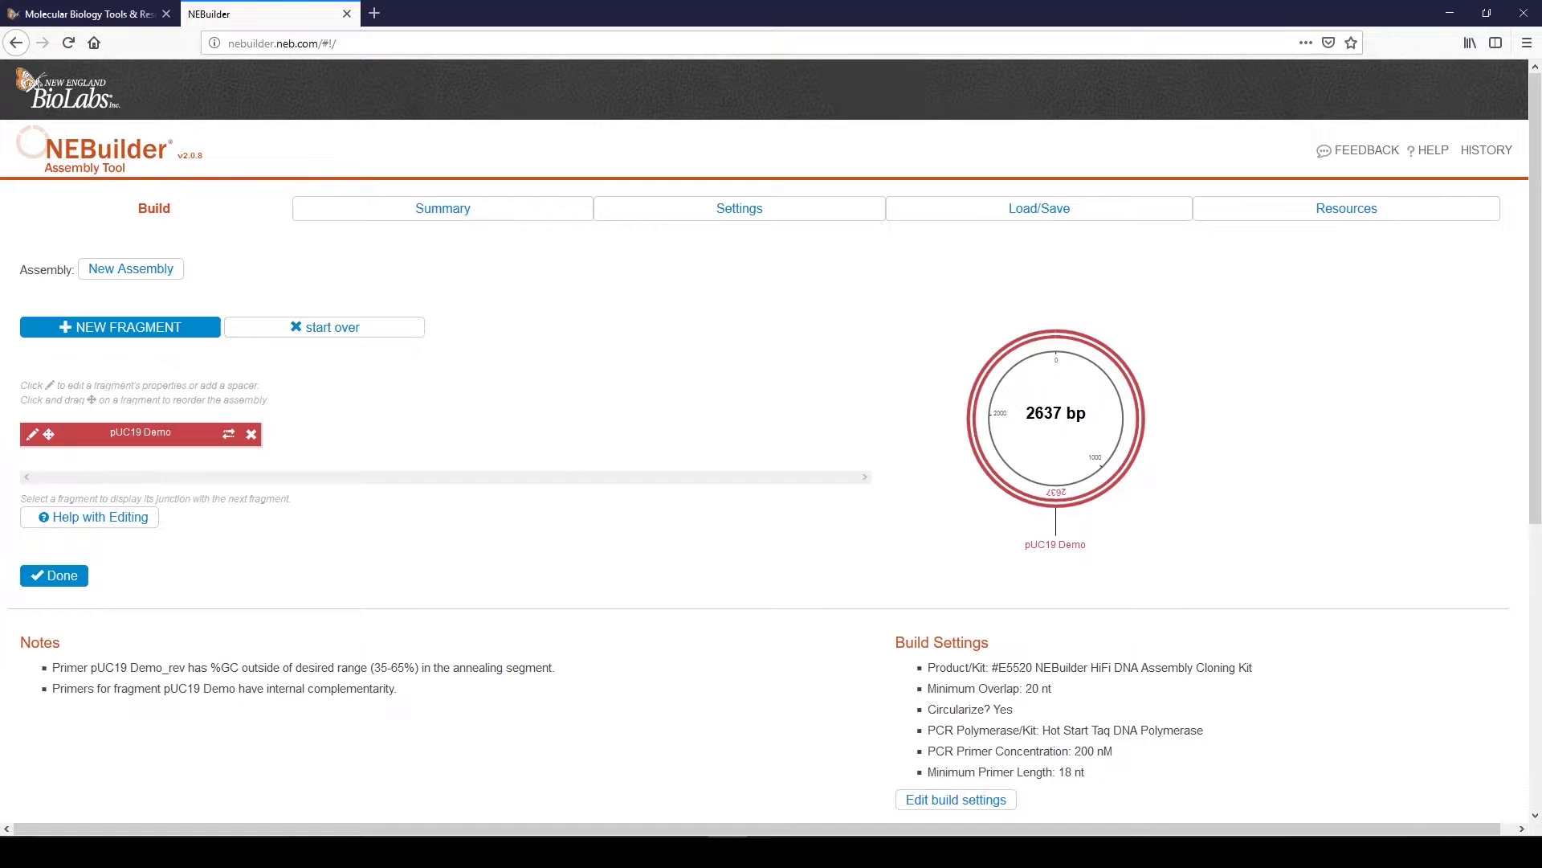
left_click(120, 327)
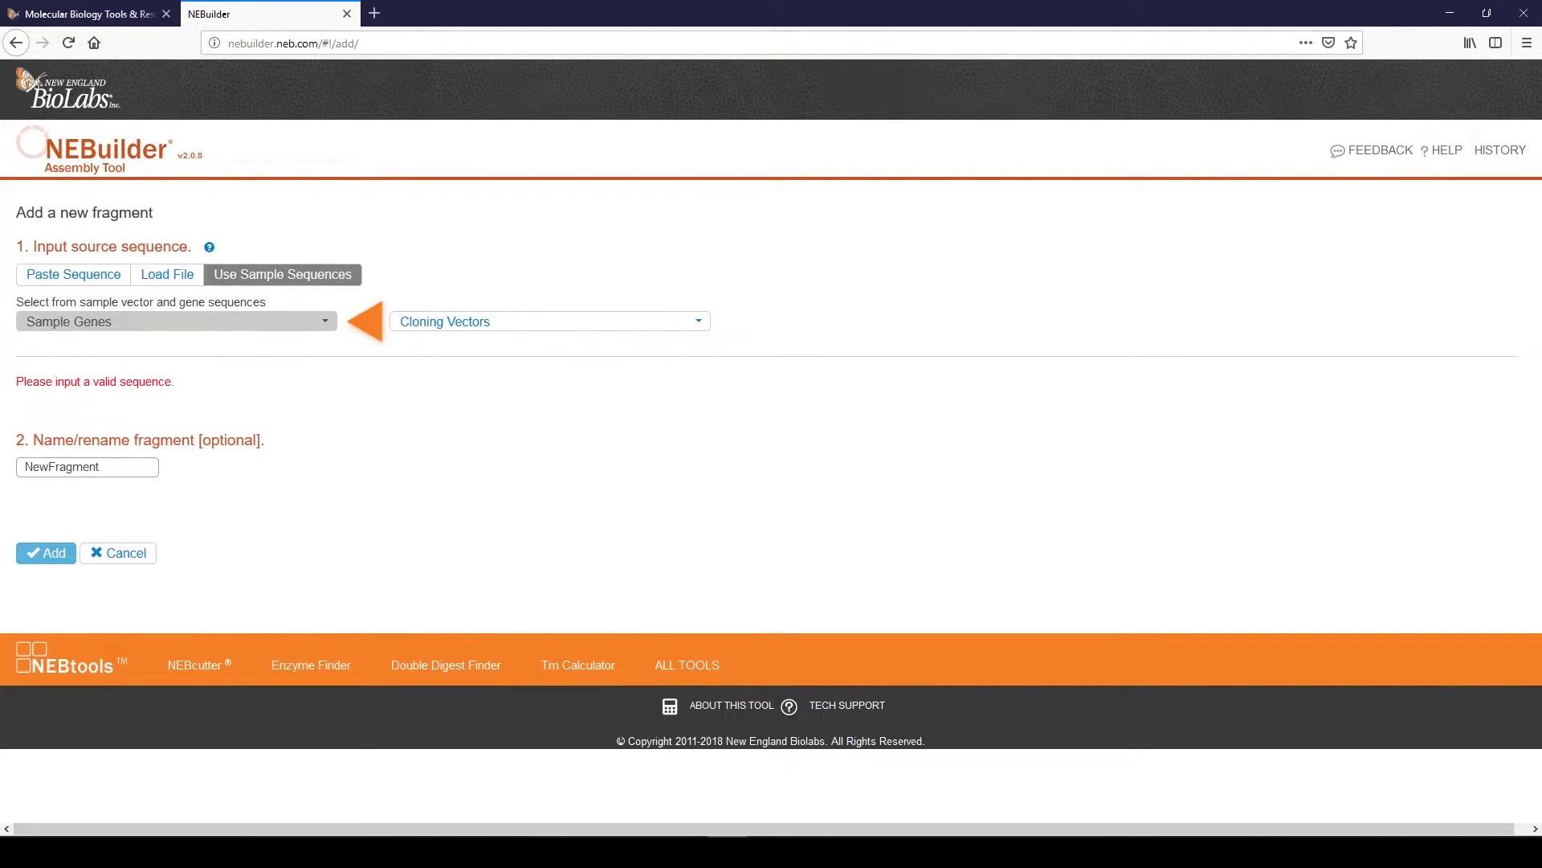
left_click(176, 321)
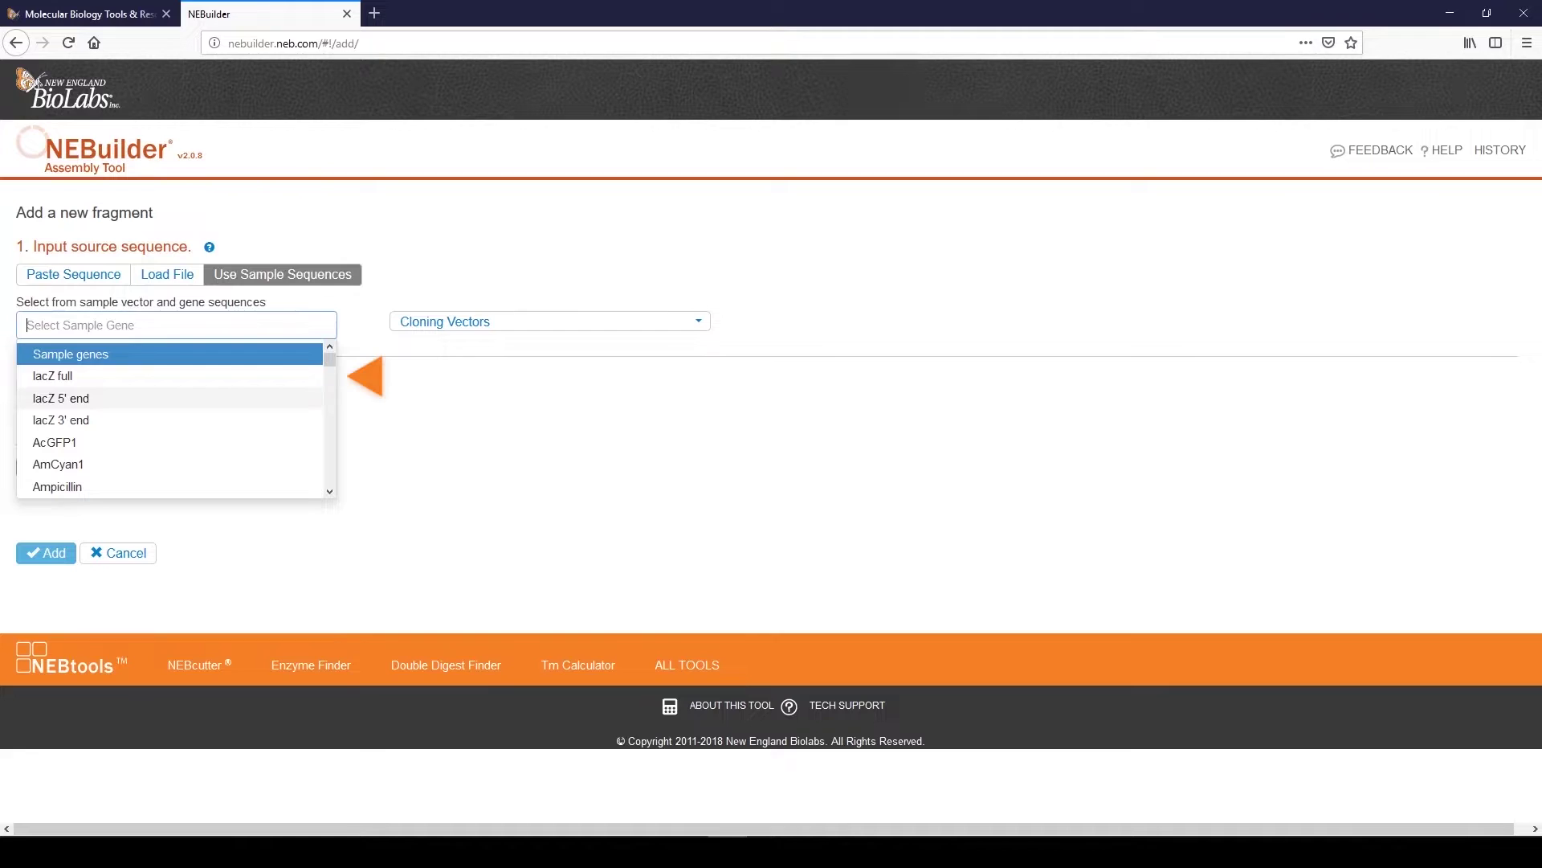
left_click(170, 376)
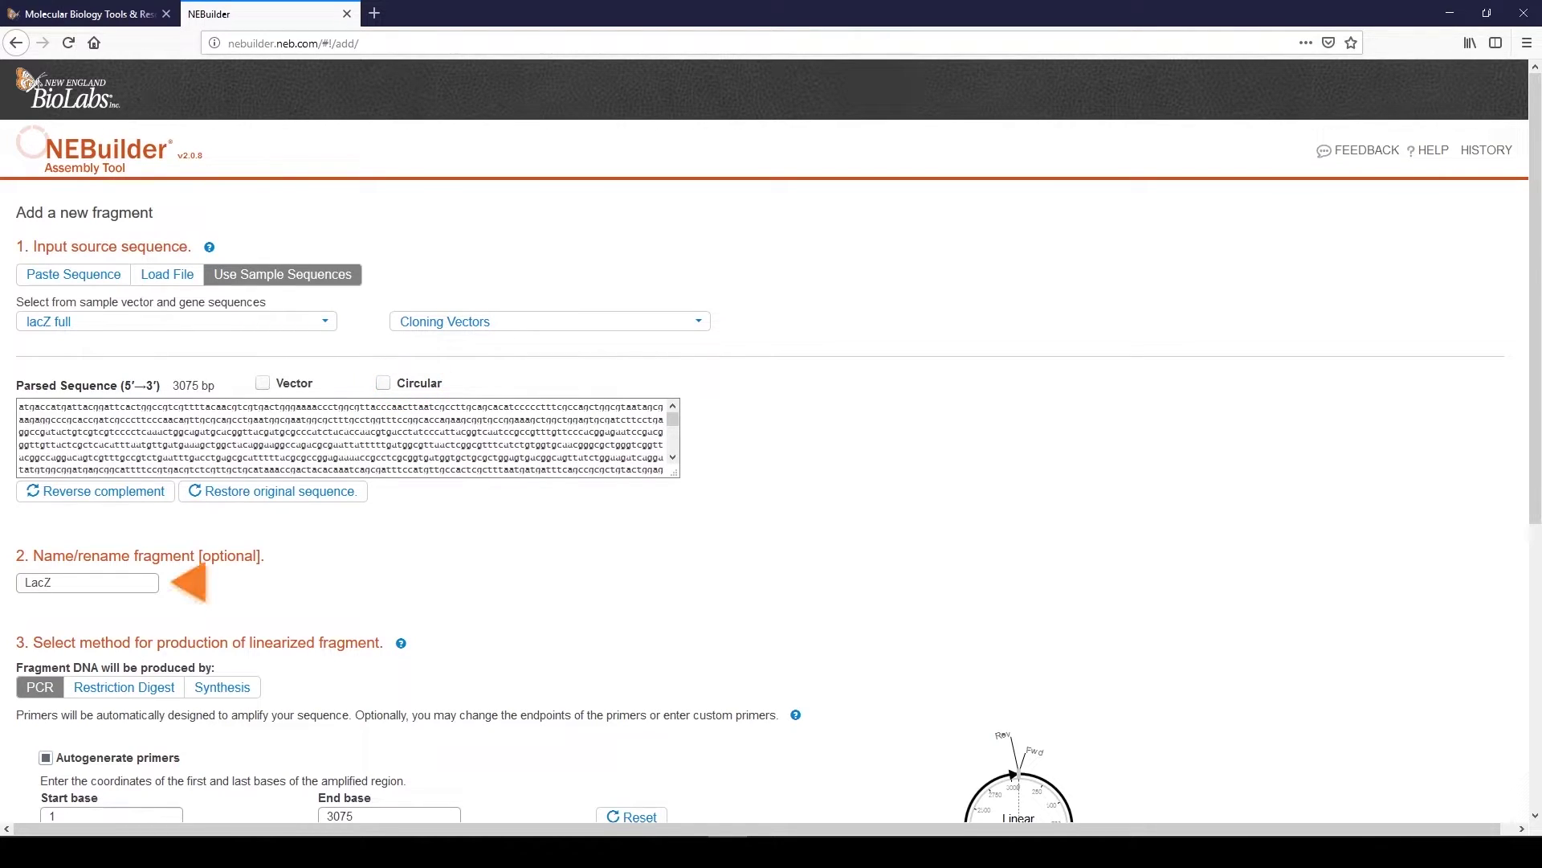
Name the lacZ fragment LacZ Demo and add it to the assembly with PCR and autogenerated primers.
left_click(51, 583)
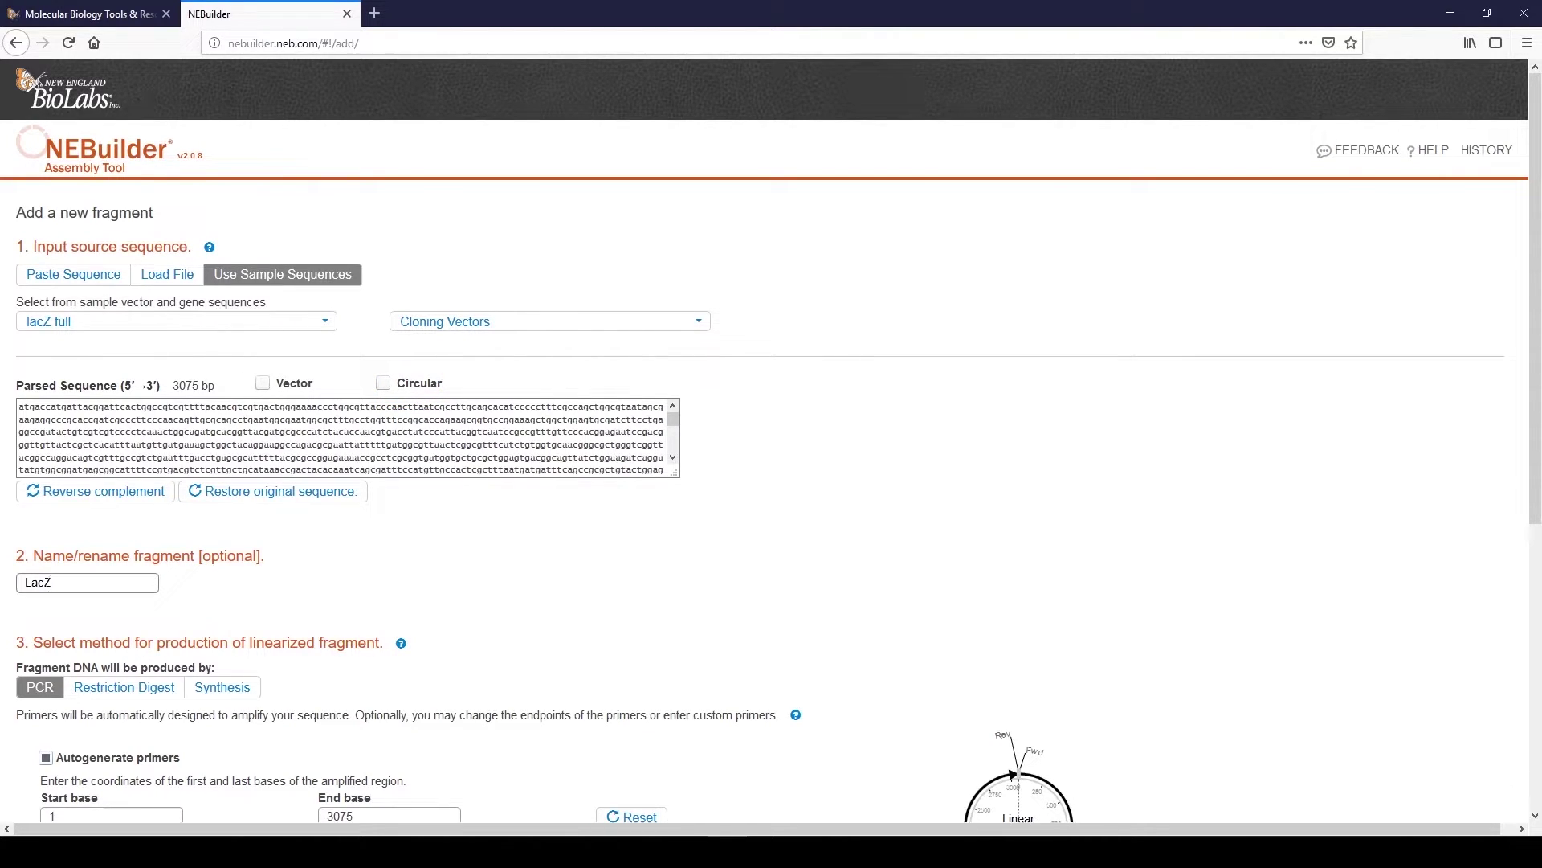
type("Demo")
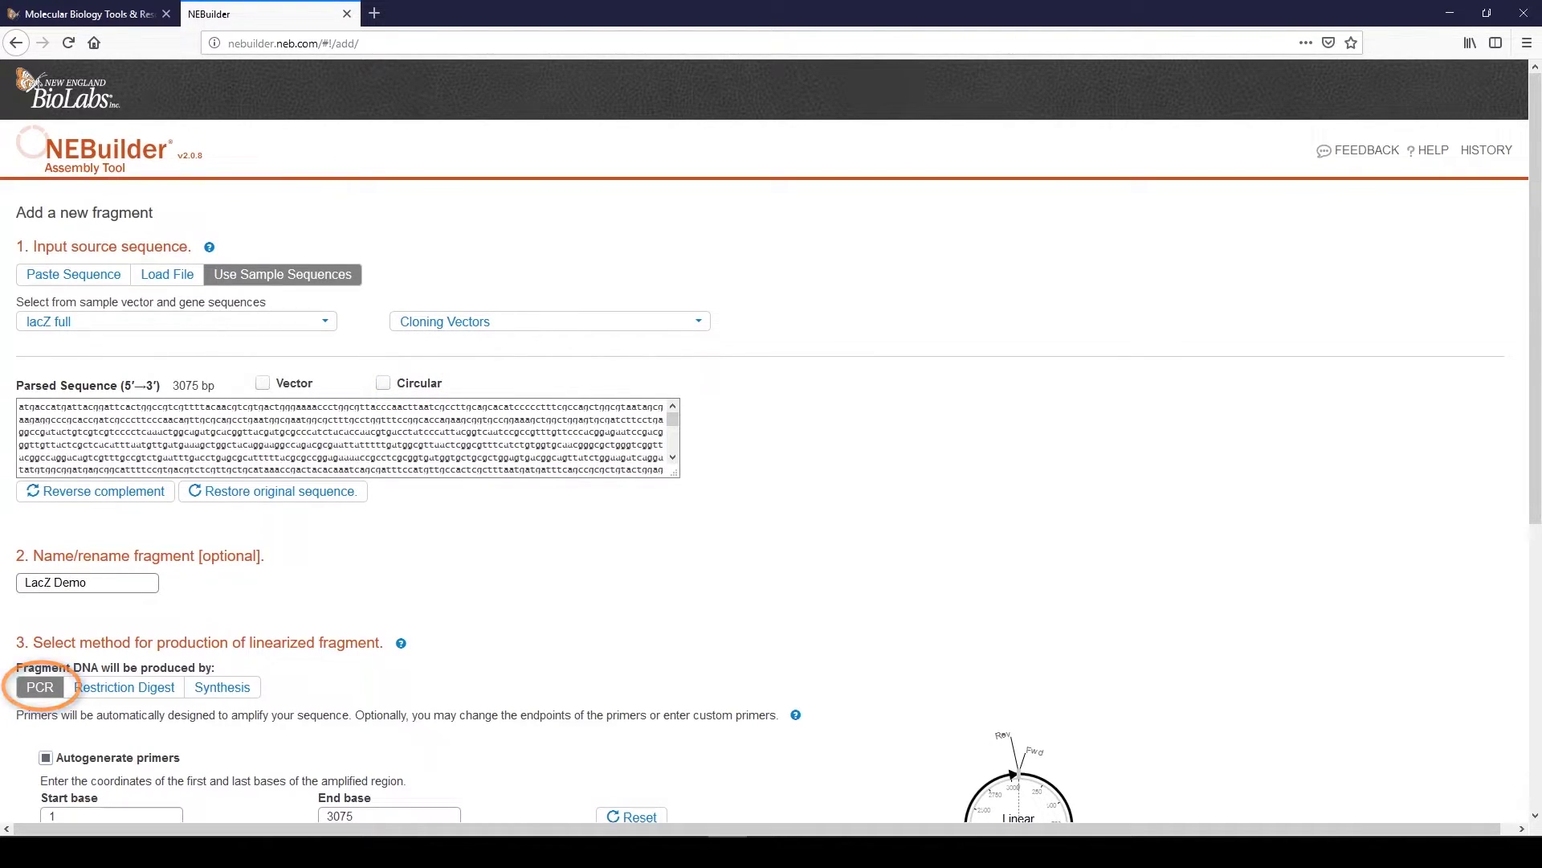
scroll(771, 441, "down", 3)
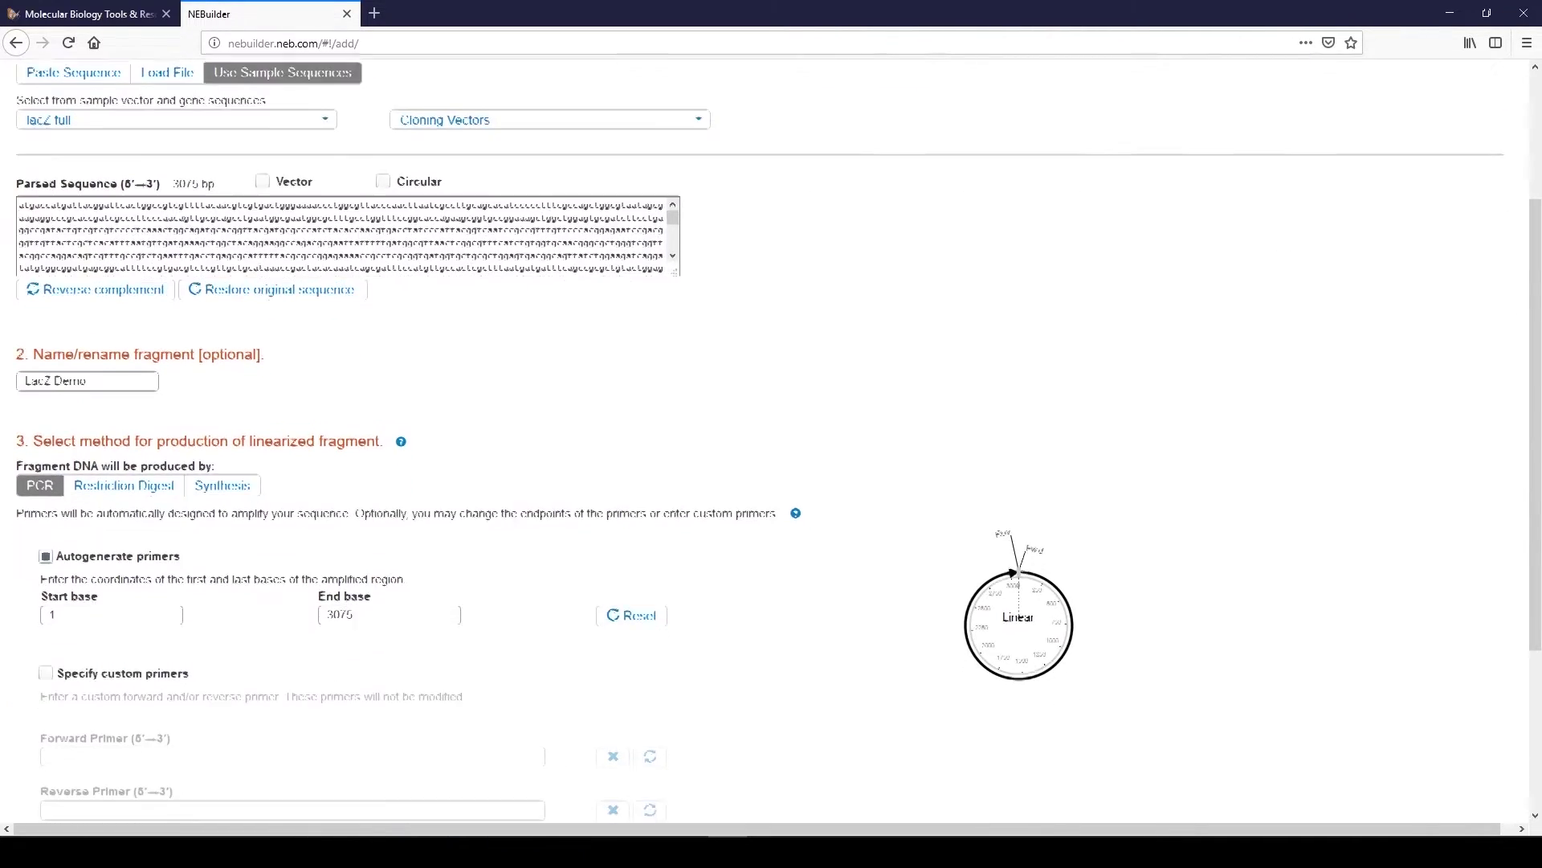
scroll(771, 441, "down", 2)
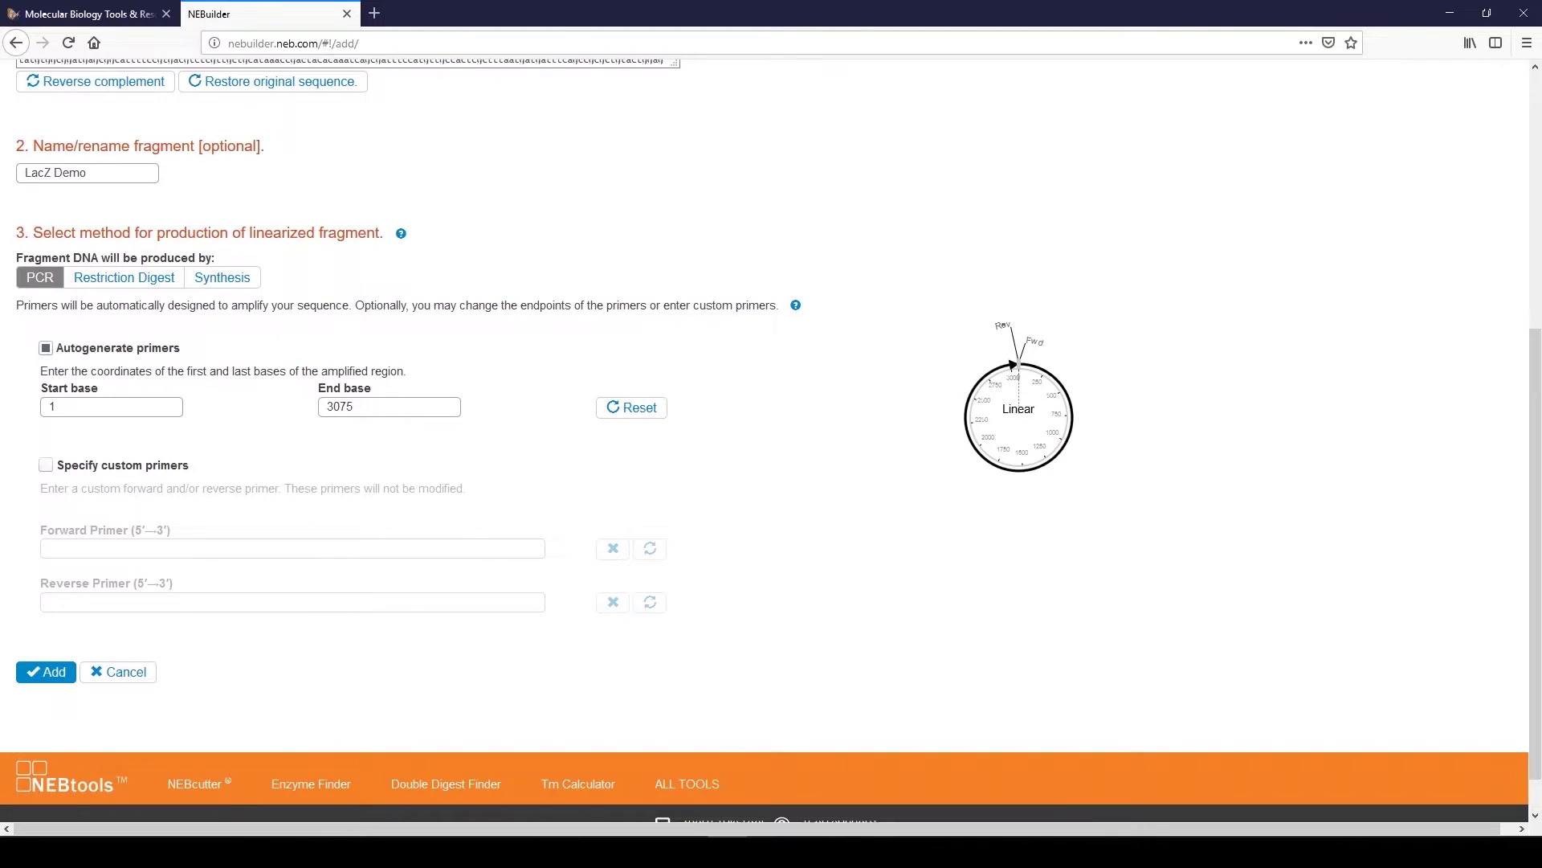
left_click(45, 672)
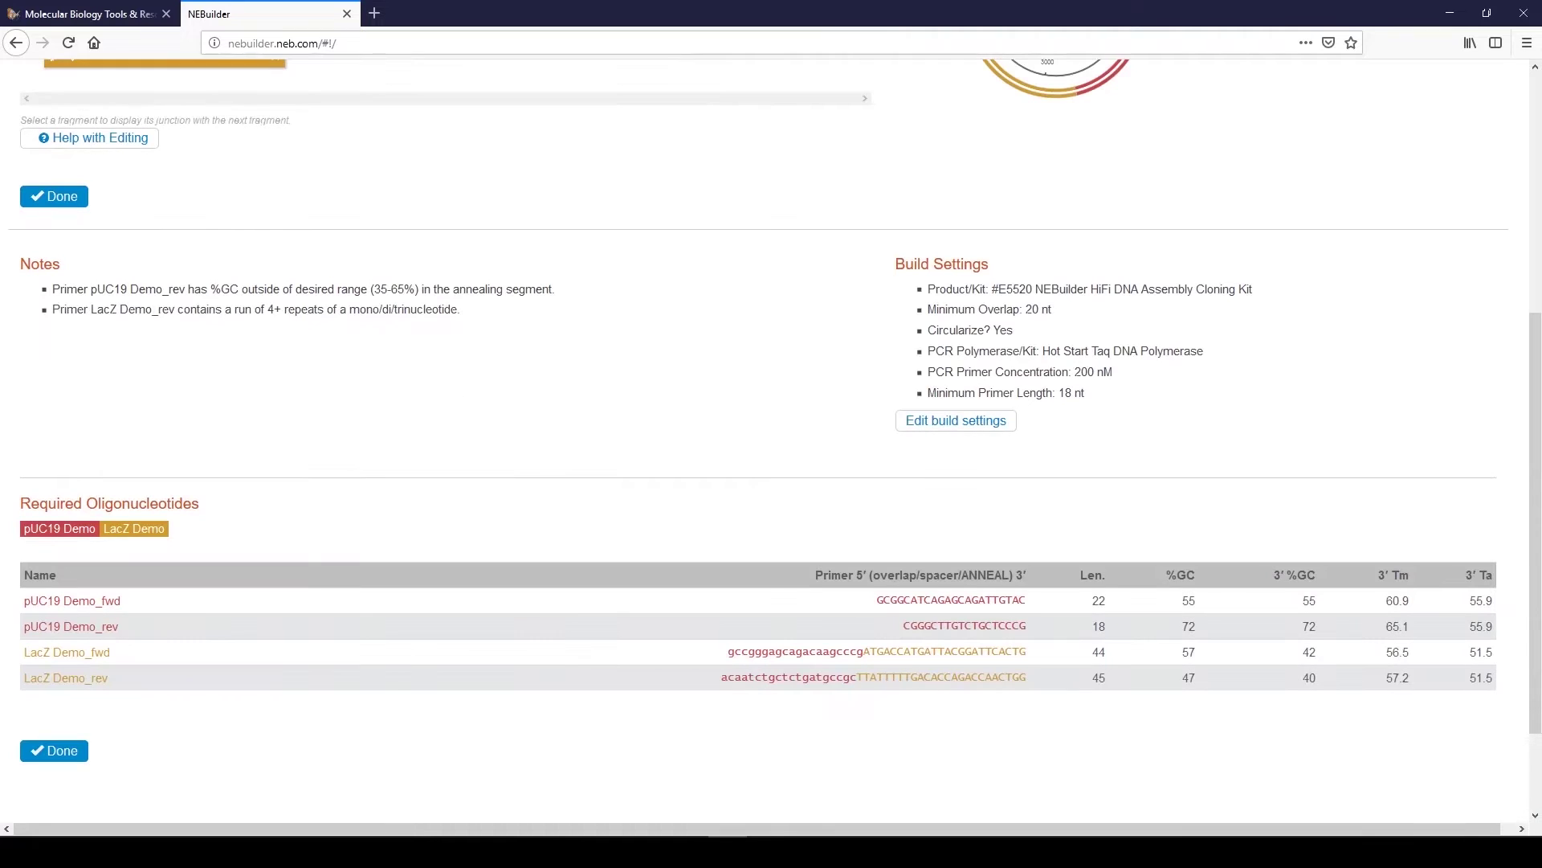
Start a third fragment and use the sample gene GFP as its source sequence.
scroll(771, 441, "up", 5)
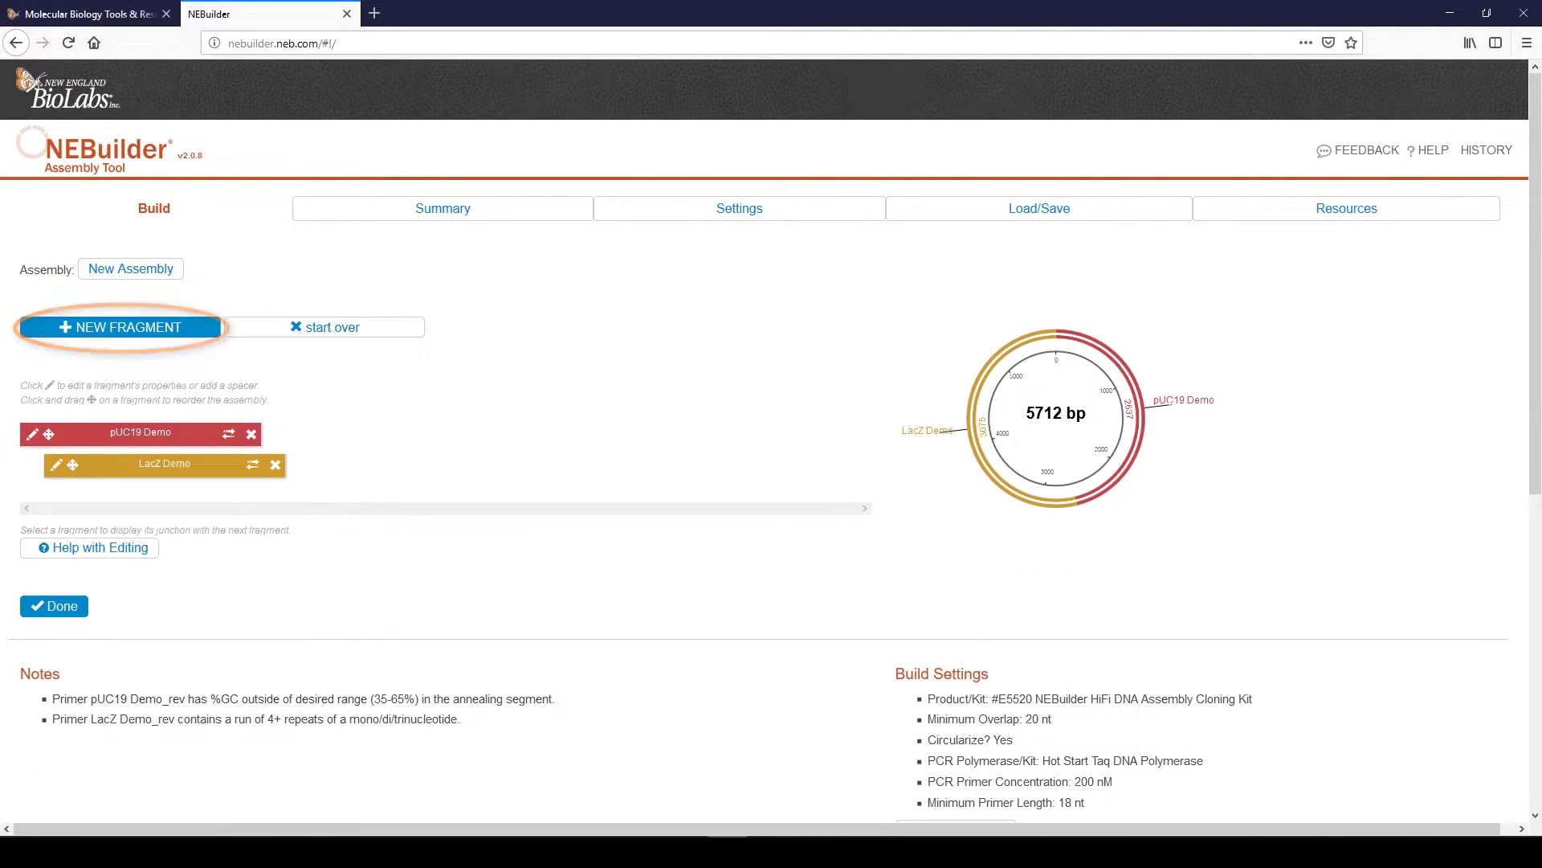
left_click(120, 327)
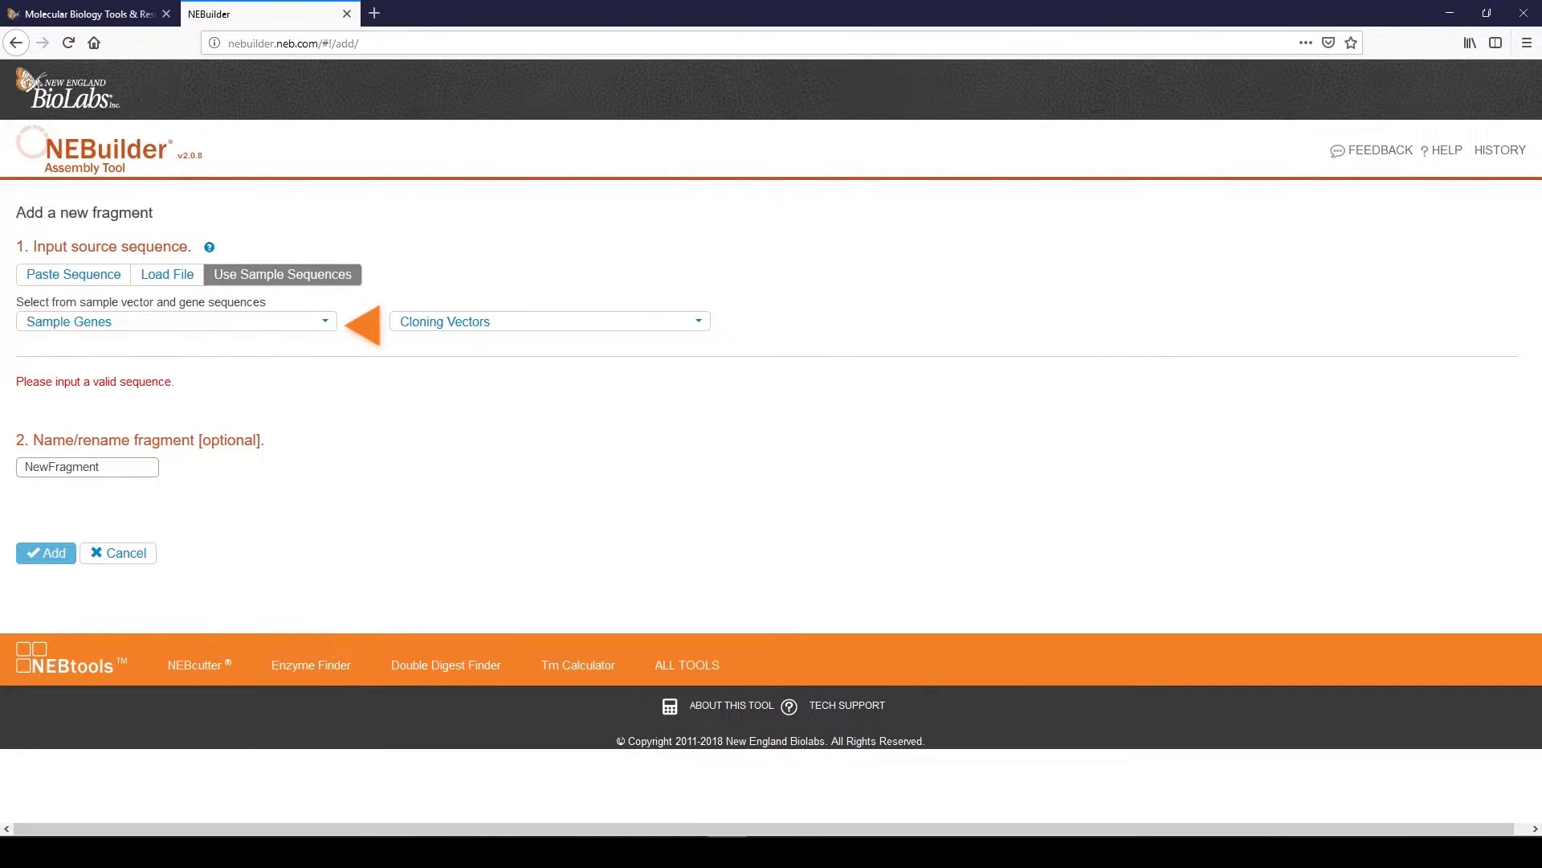
left_click(177, 321)
type("gfp")
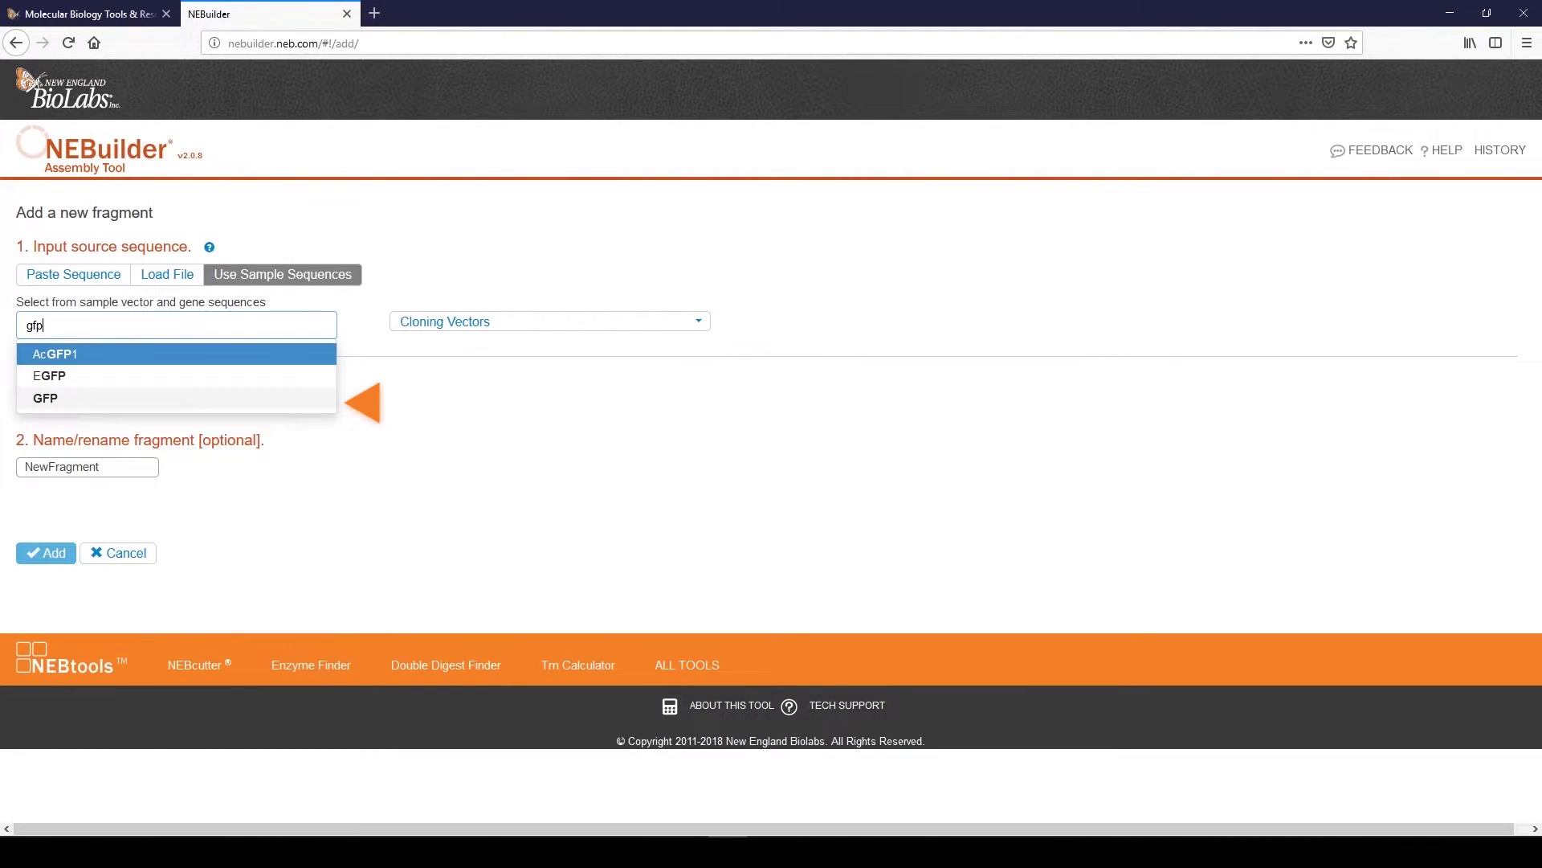
left_click(176, 398)
Name the GFP fragment GFP Demo and add it to the assembly with PCR and autogenerated primers.
left_click(88, 583)
type("Demo")
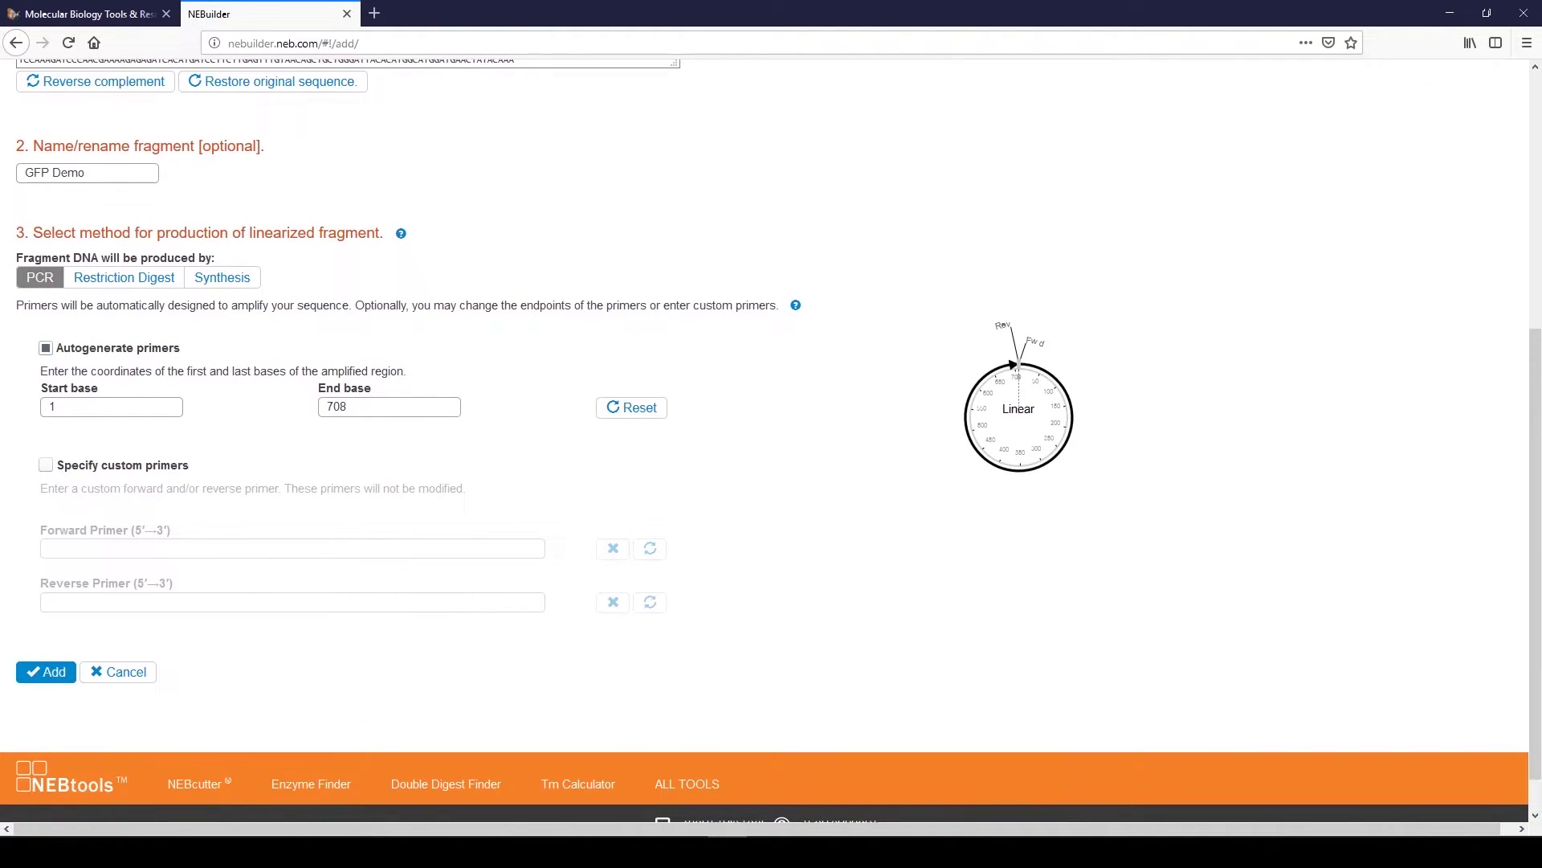
left_click(46, 672)
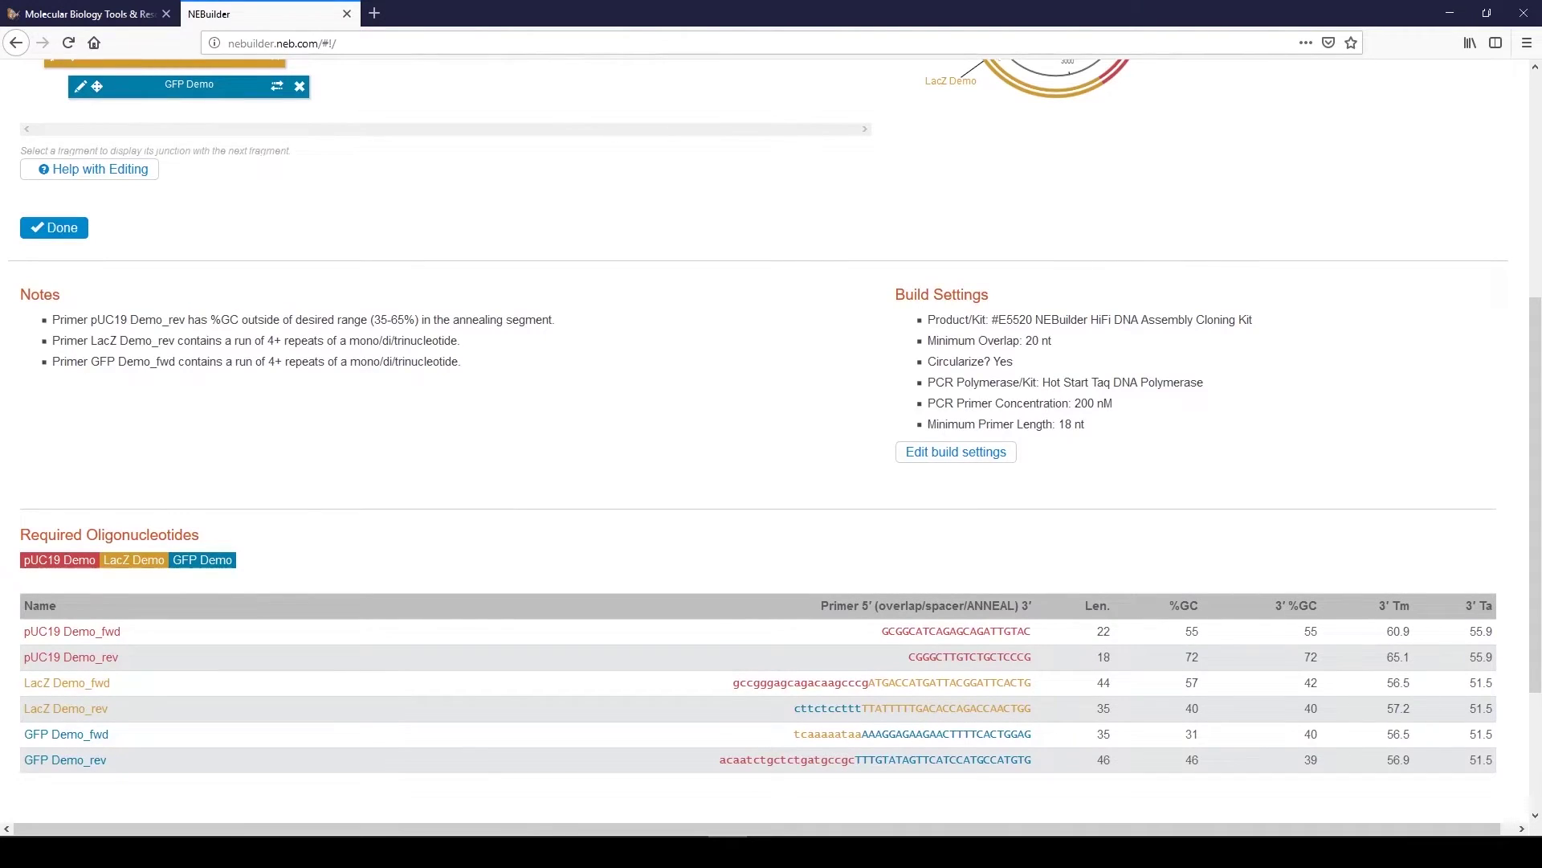
Display the assembly junctions of the pUC19 Demo fragment and examine its upstream and downstream overlaps.
scroll(771, 434, "up", 4)
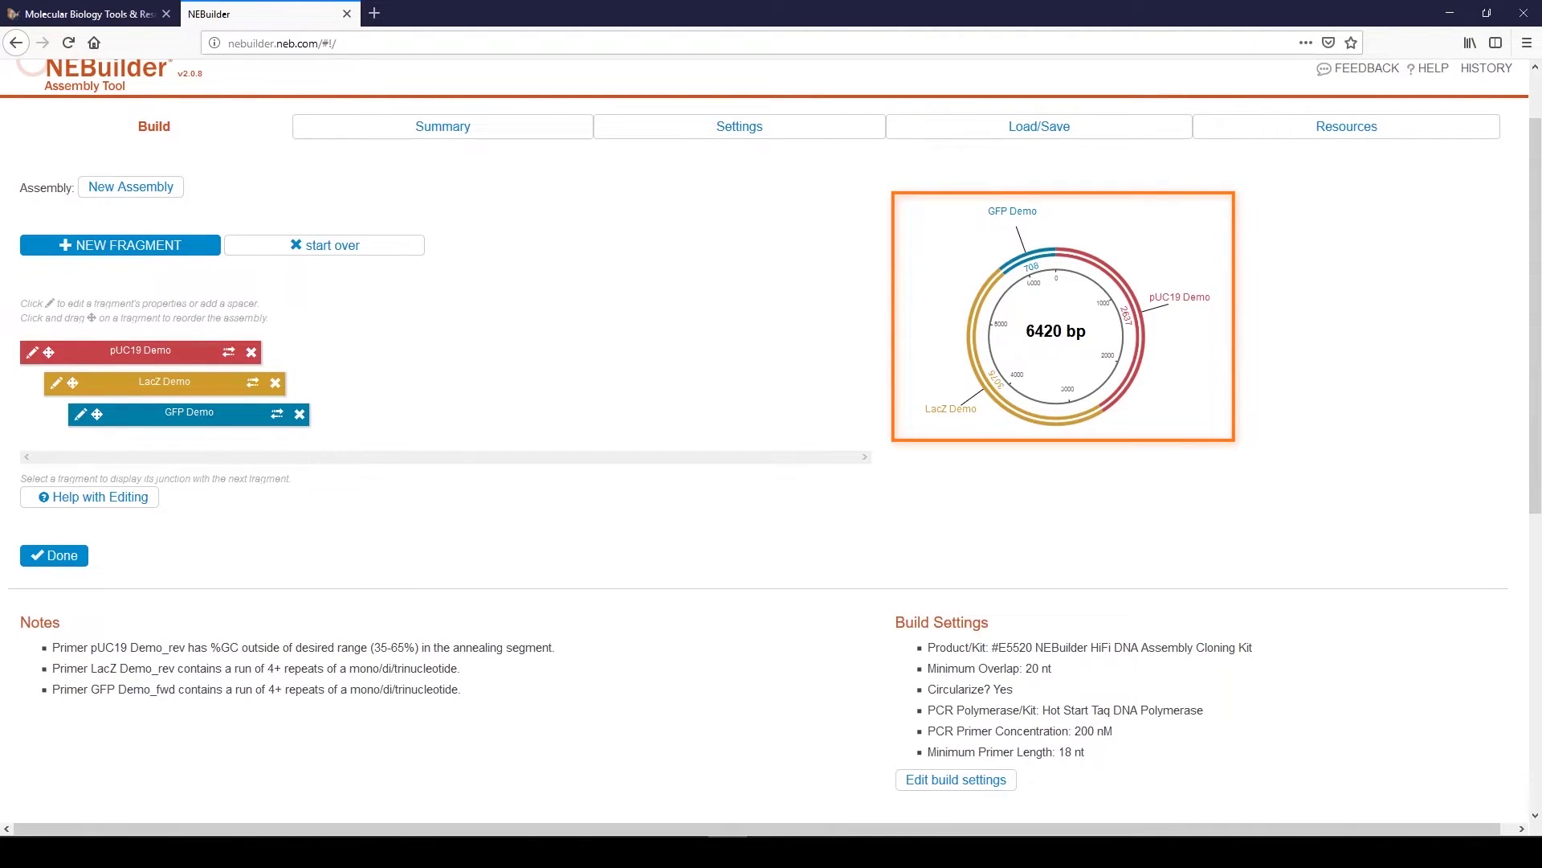
left_click(250, 351)
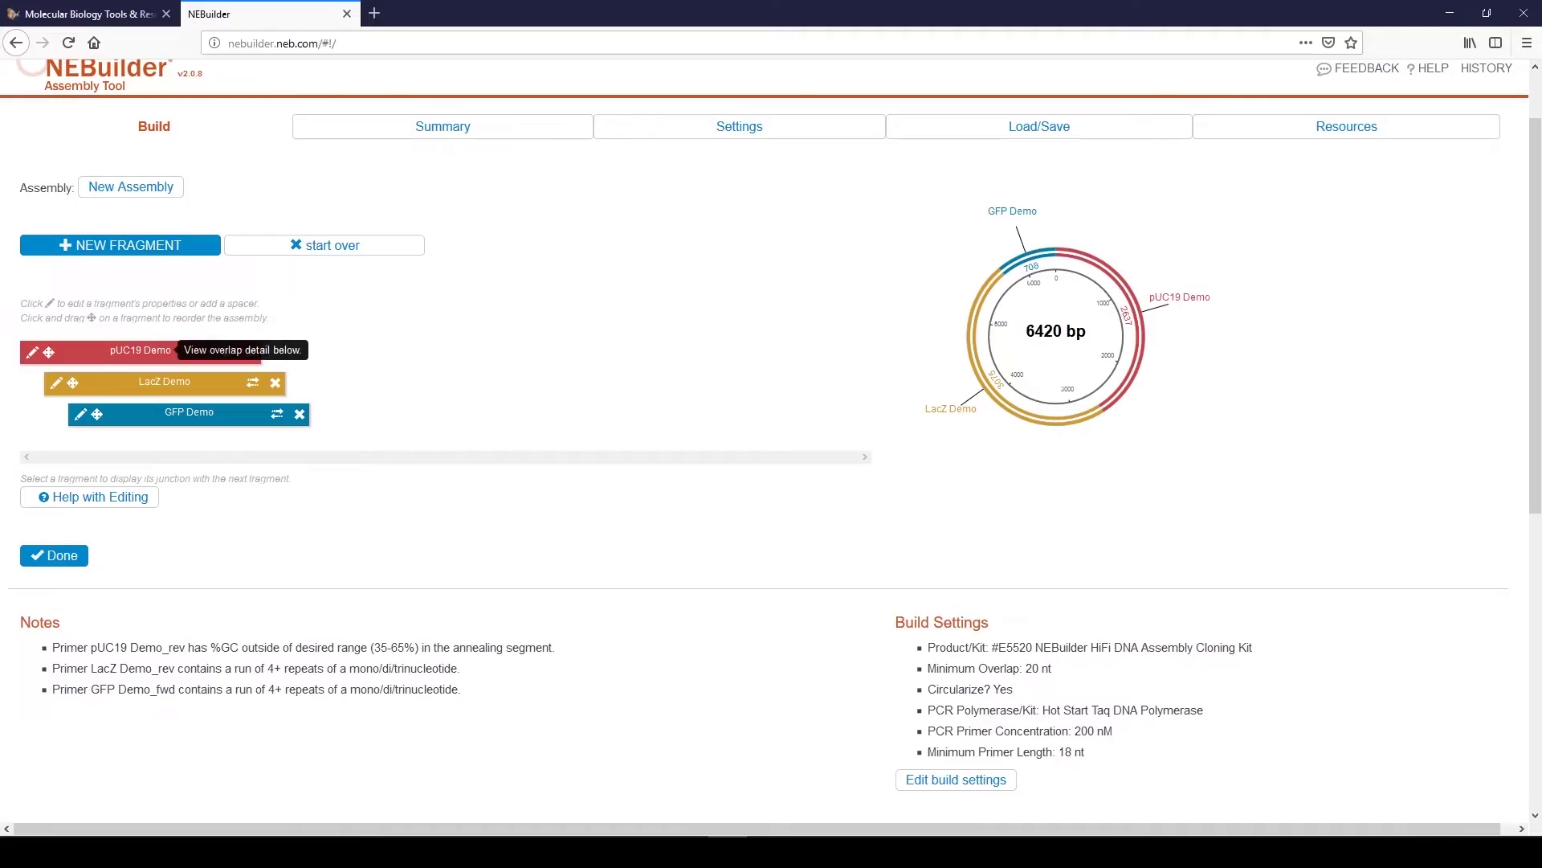
left_click(161, 352)
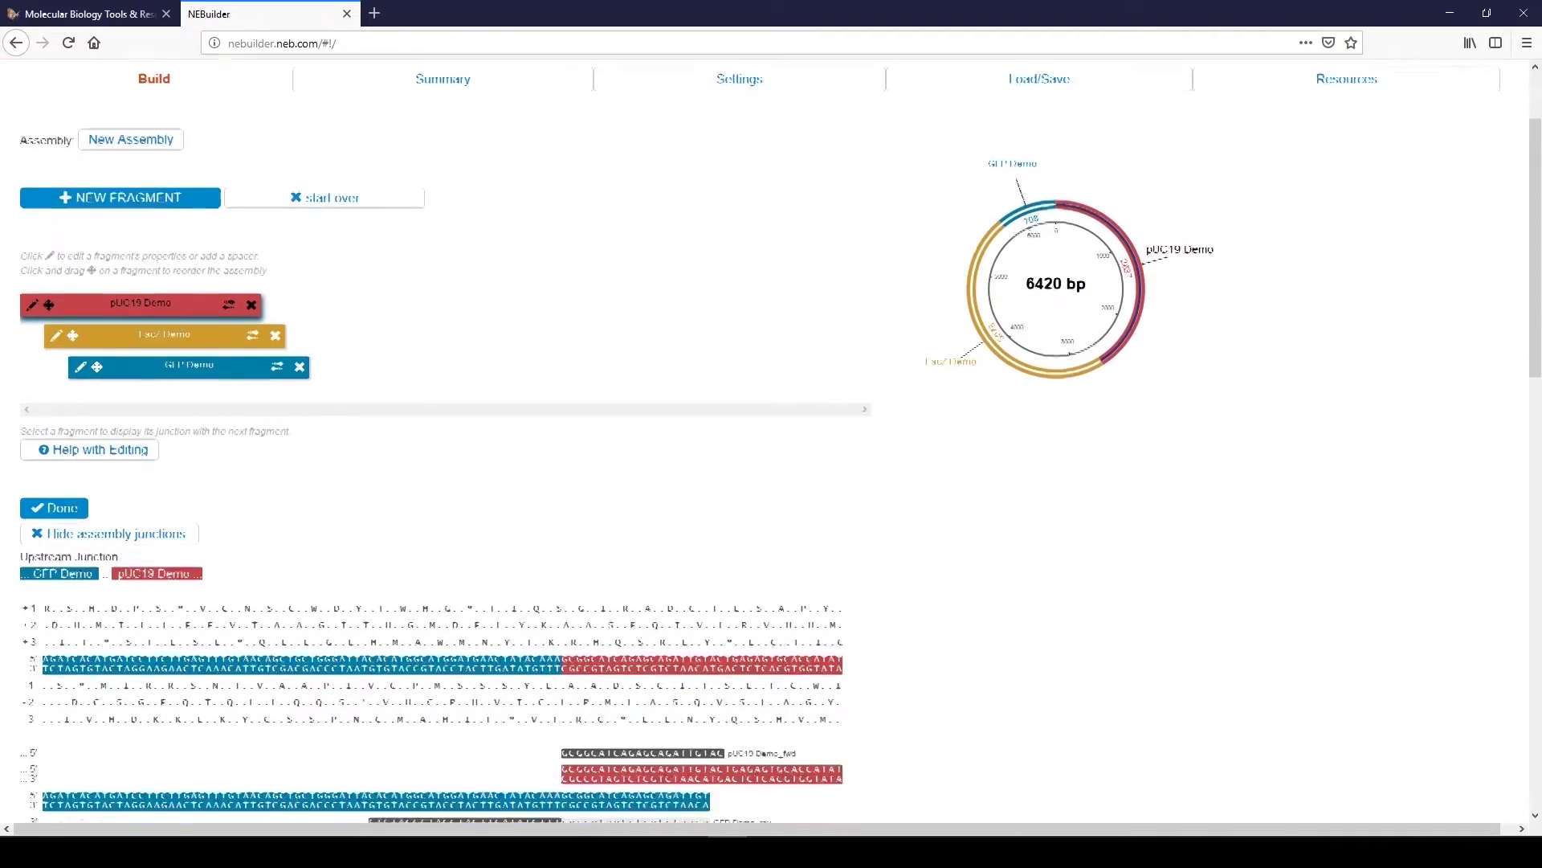
scroll(771, 438, "down", 3)
scroll(771, 438, "down", 3)
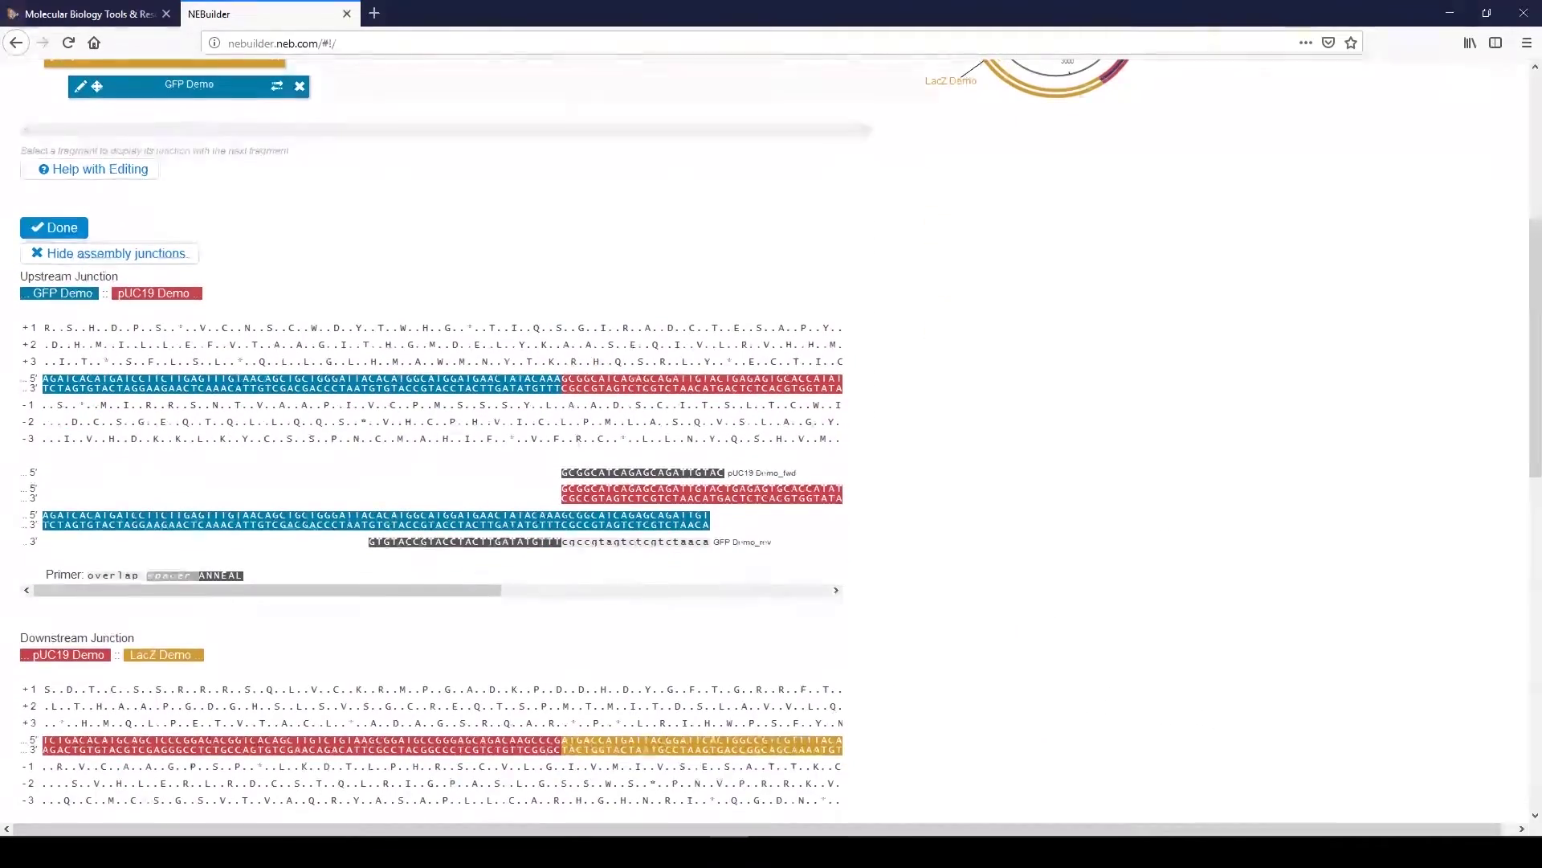
scroll(771, 438, "down", 5)
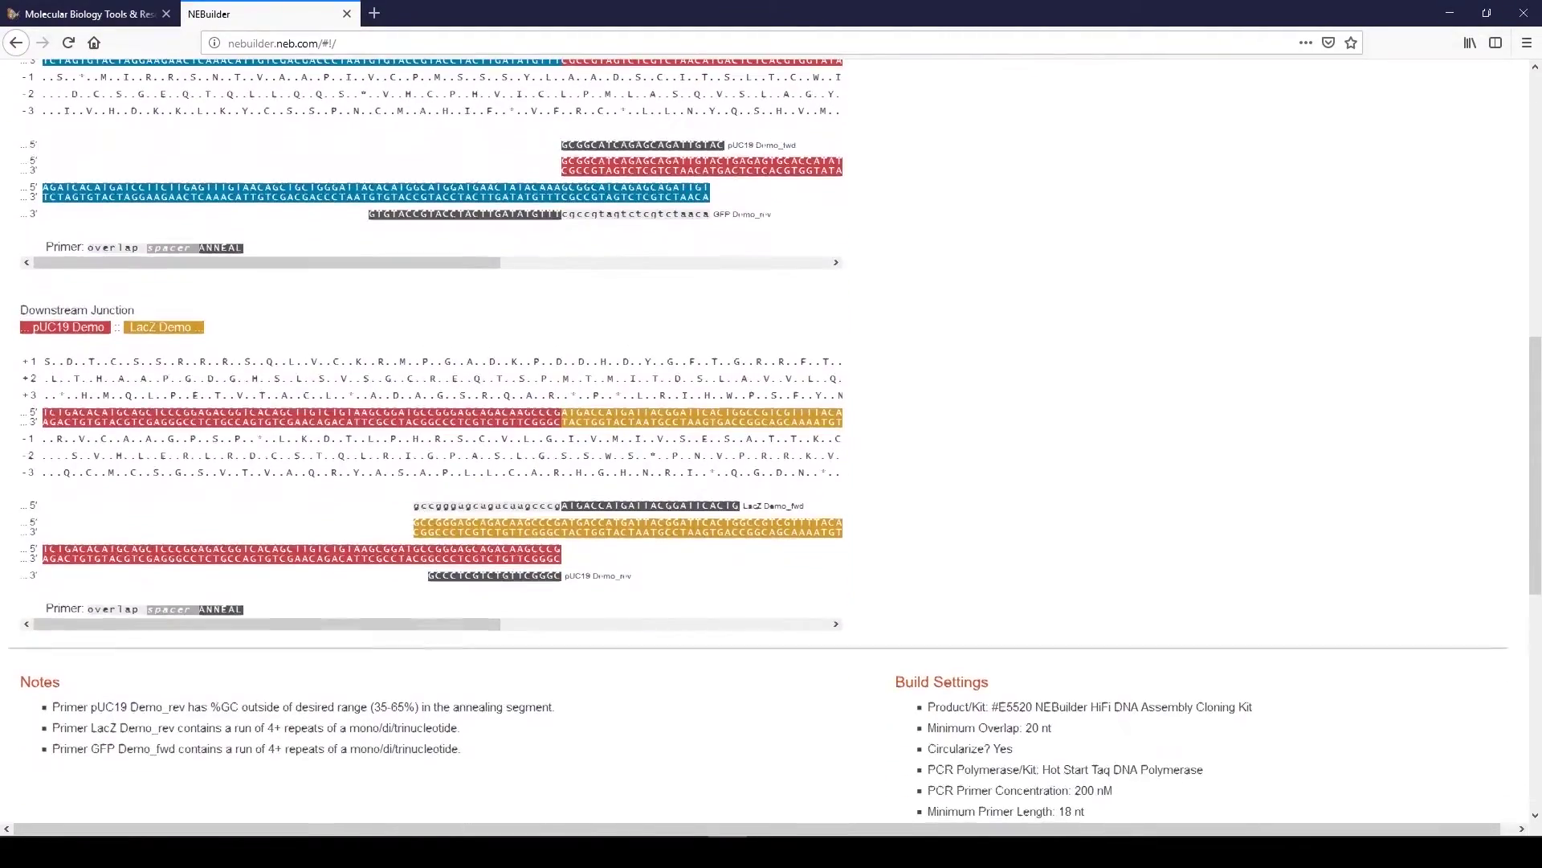
Finish the build and review the component fragments and required oligonucleotides in the assembly summary.
scroll(771, 439, "down", 3)
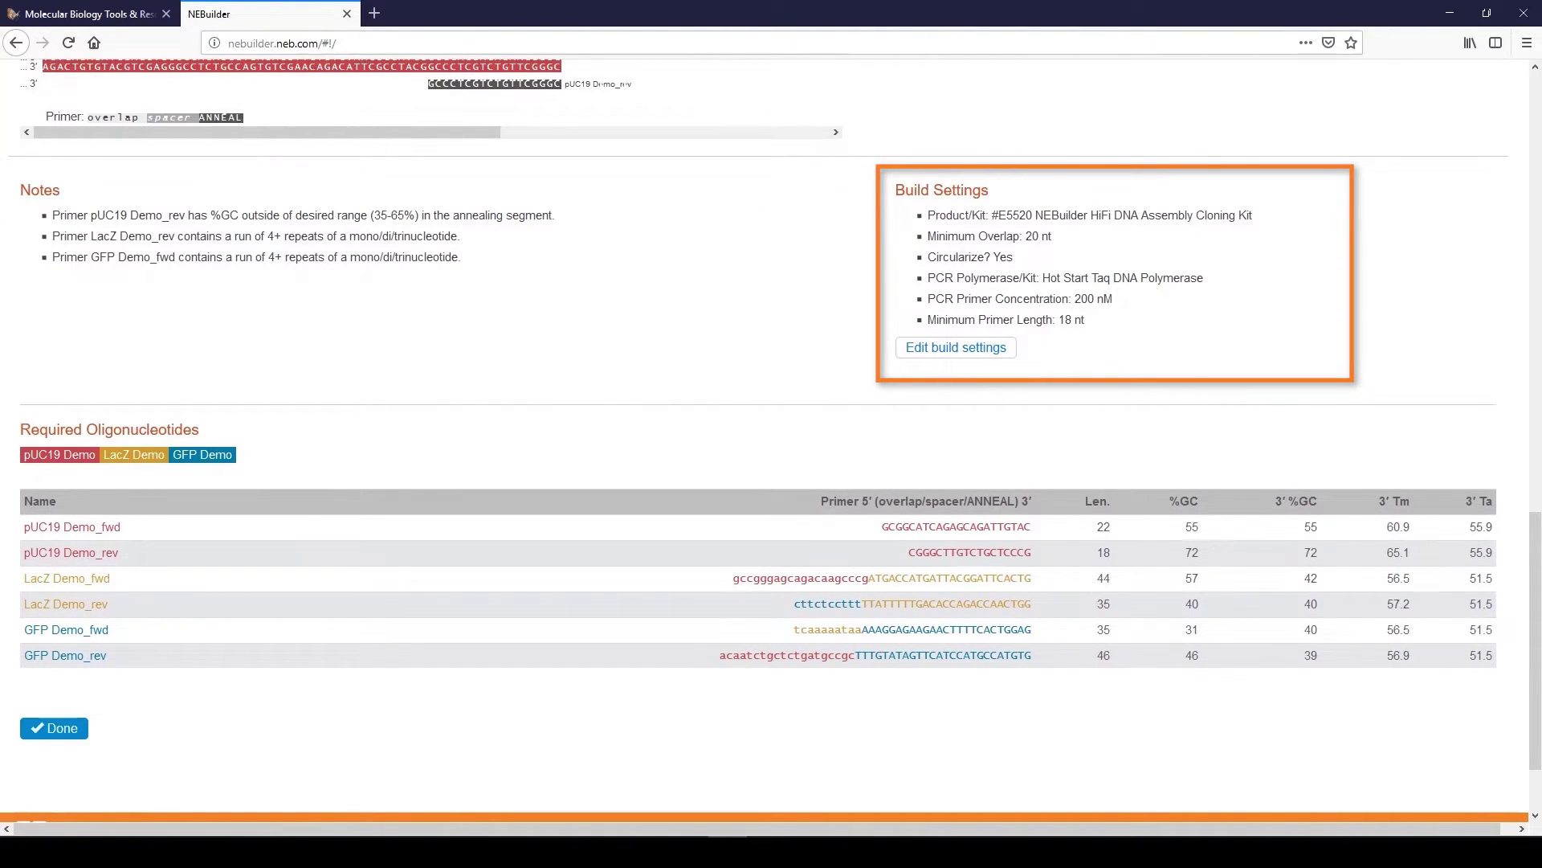
scroll(771, 438, "down", 1)
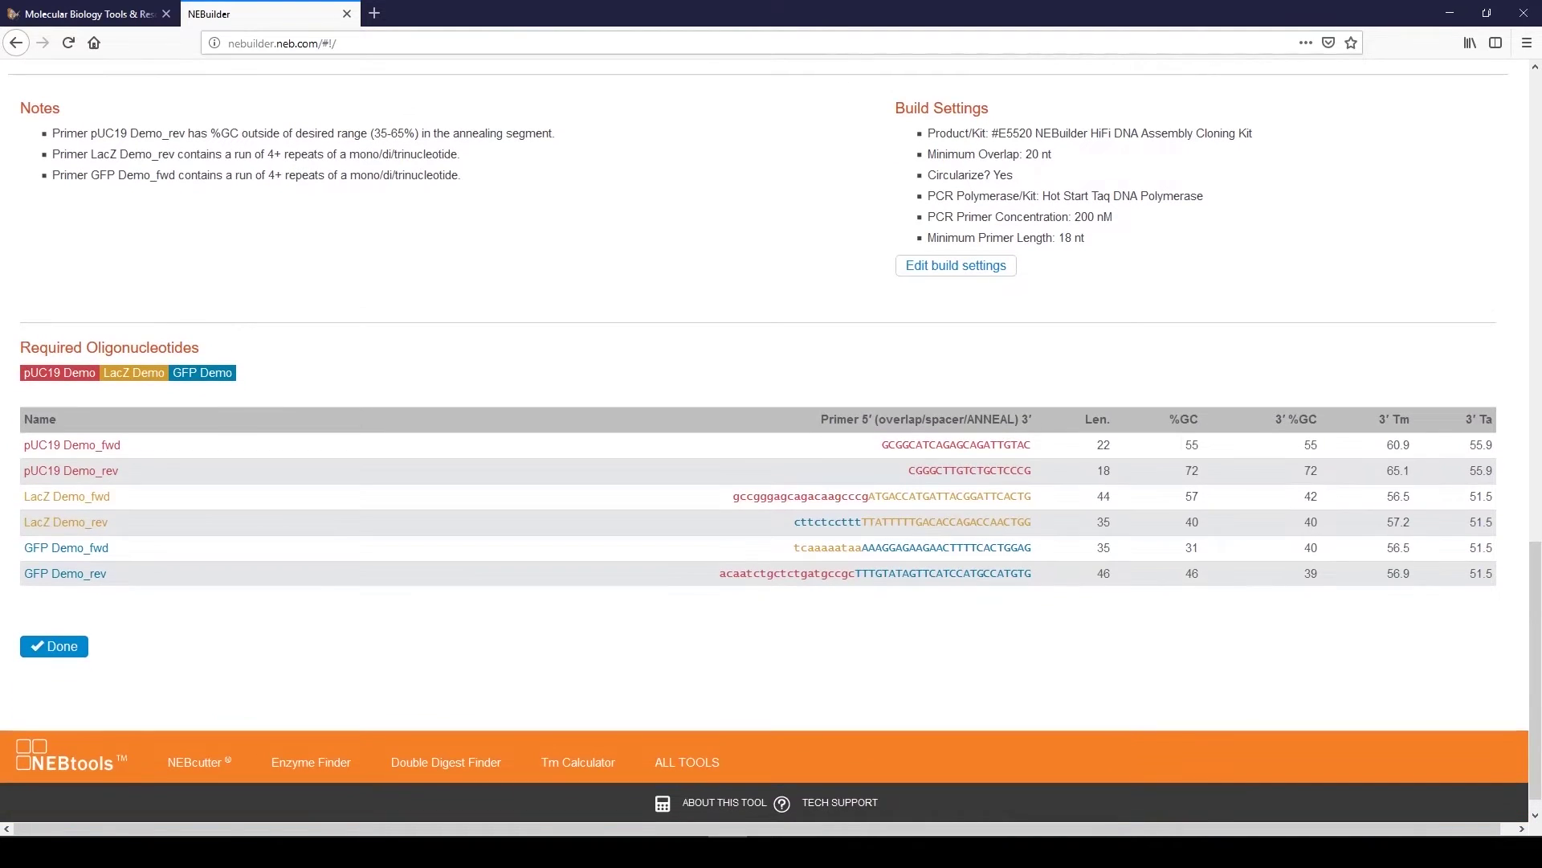
scroll(771, 450, "down", 1)
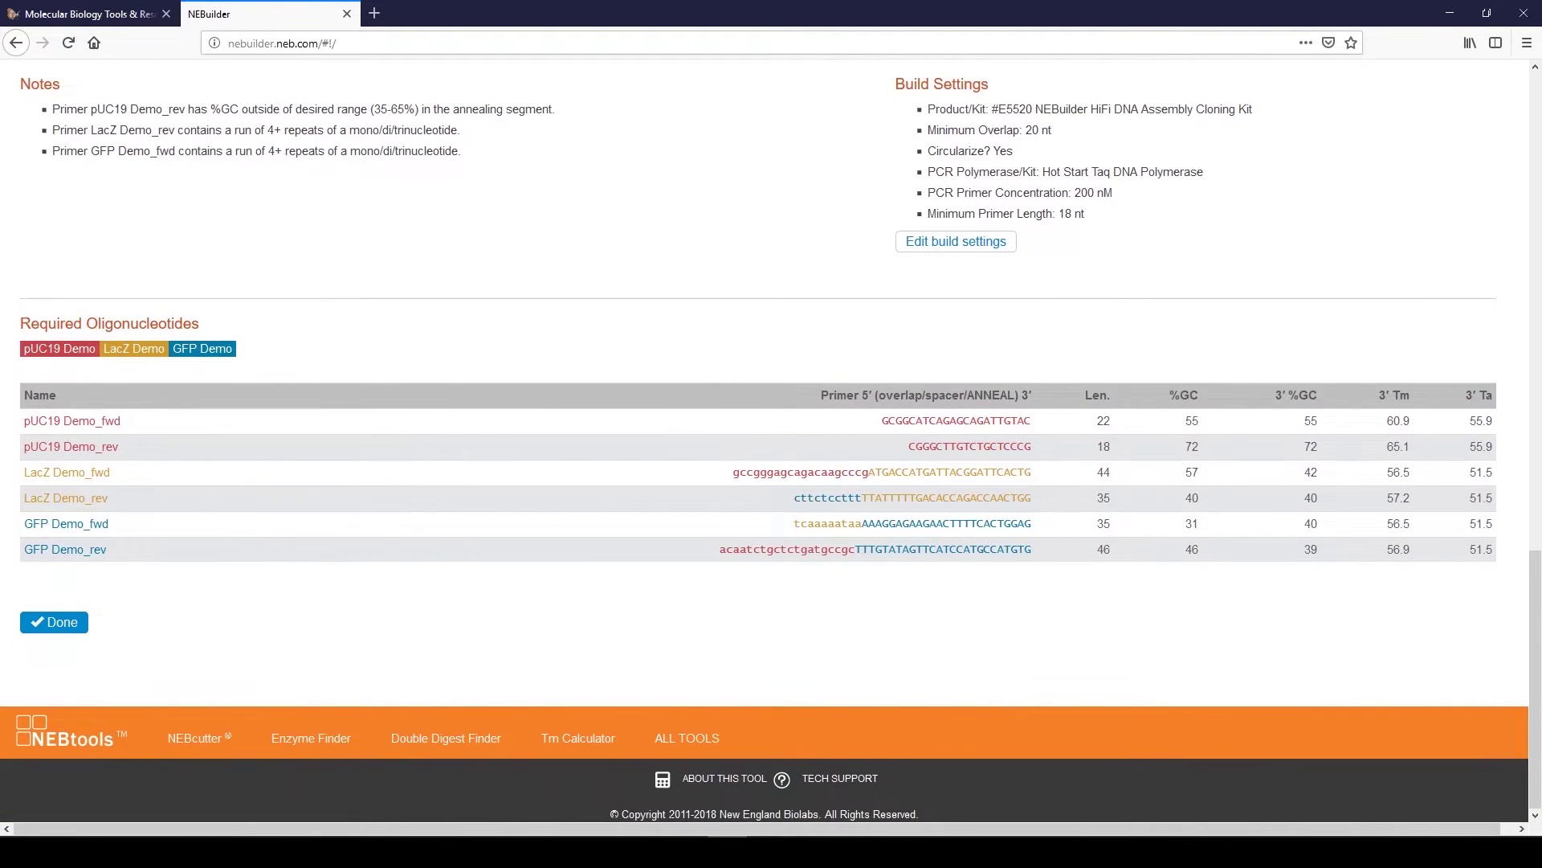
left_click(54, 622)
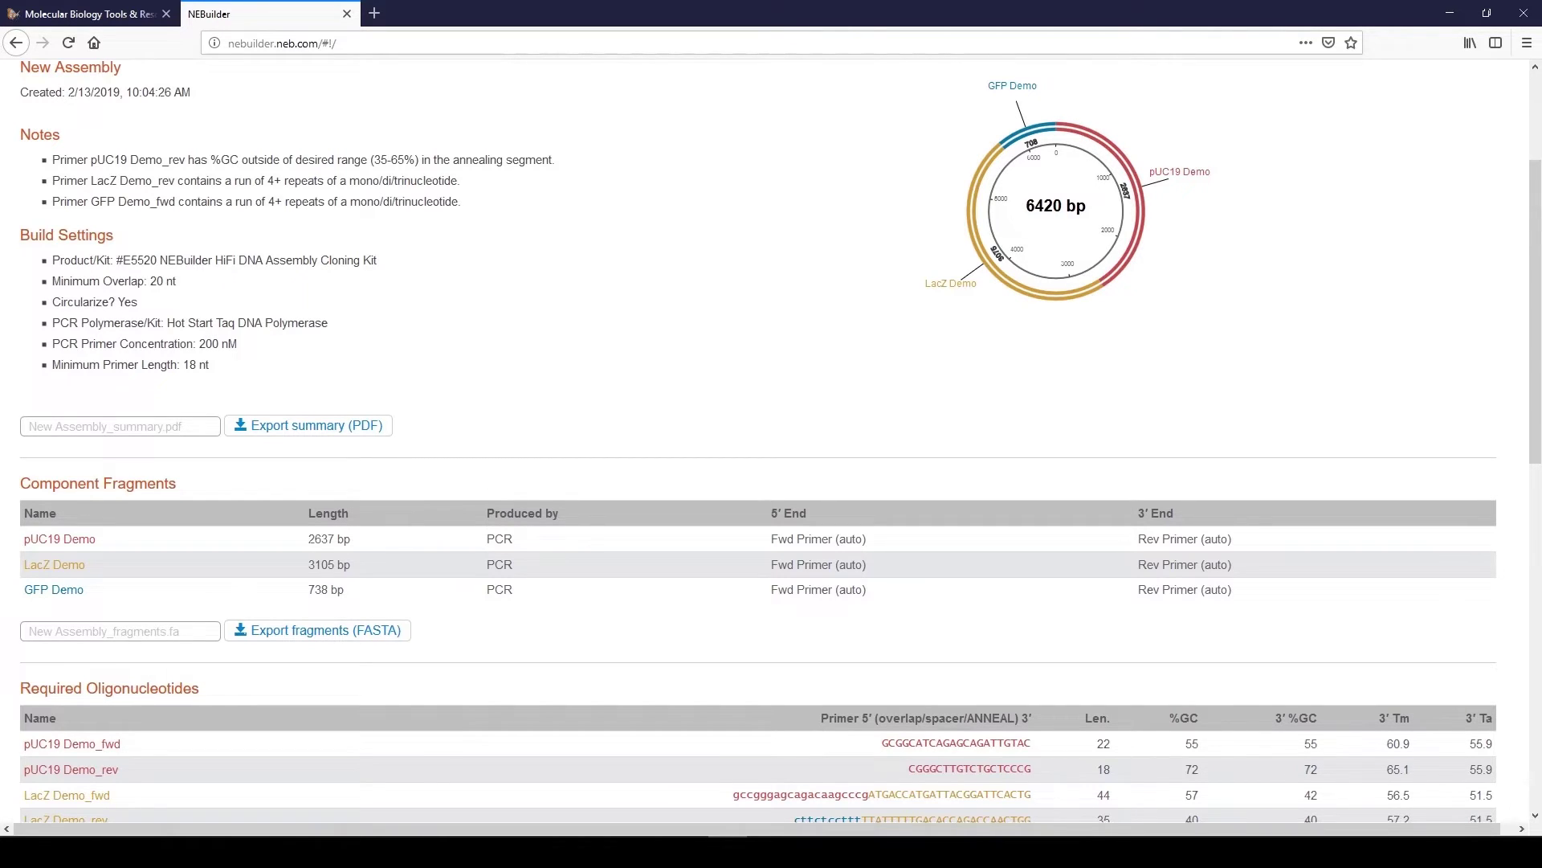
scroll(771, 442, "down", 4)
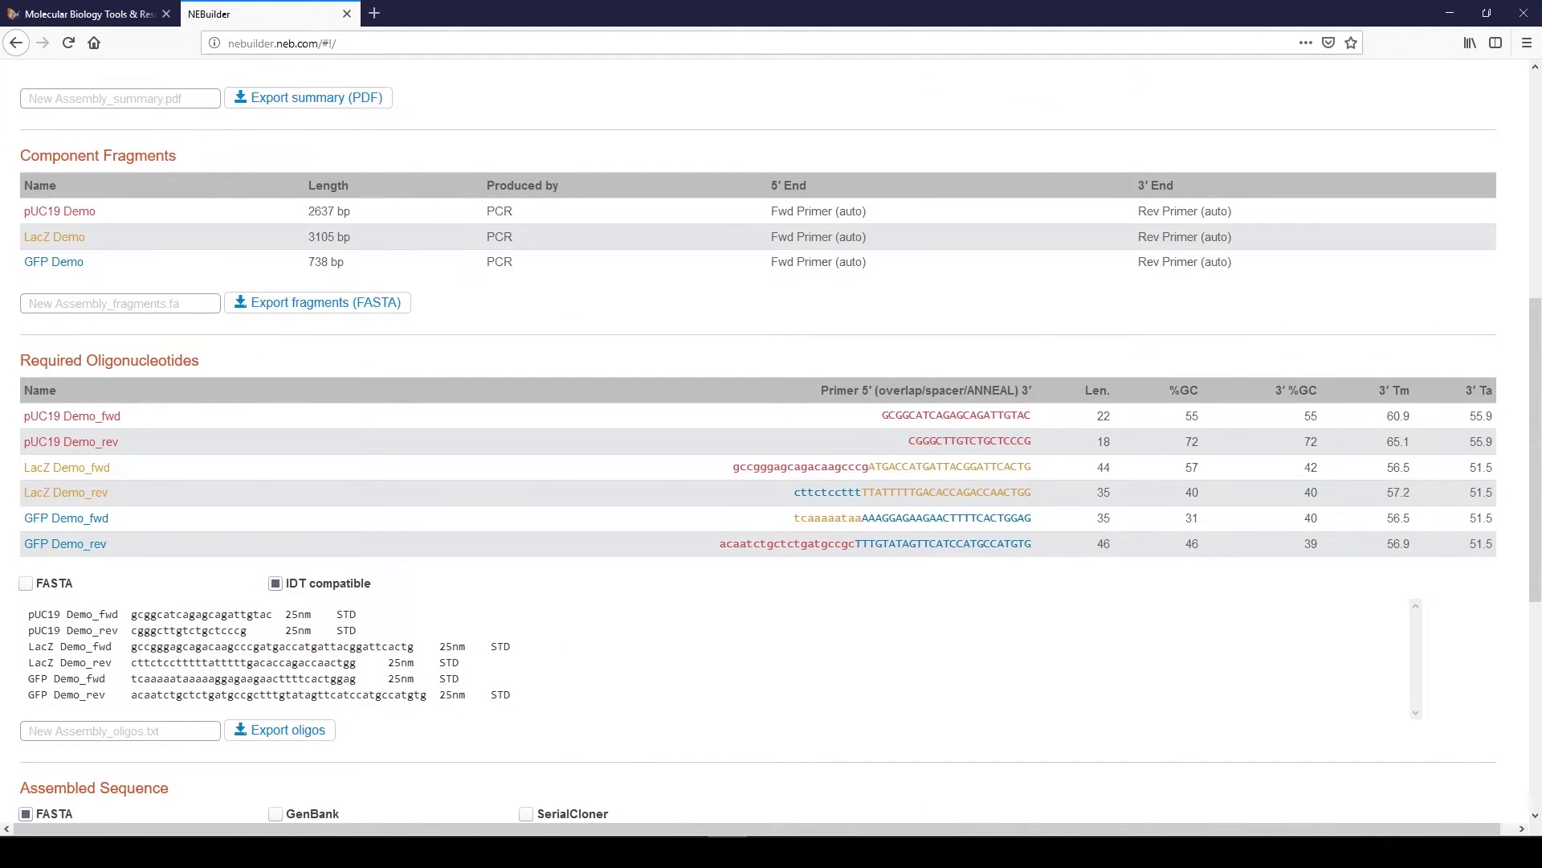
Save the assembly project by exporting it as a project file named Demo.
scroll(771, 442, "down", 3)
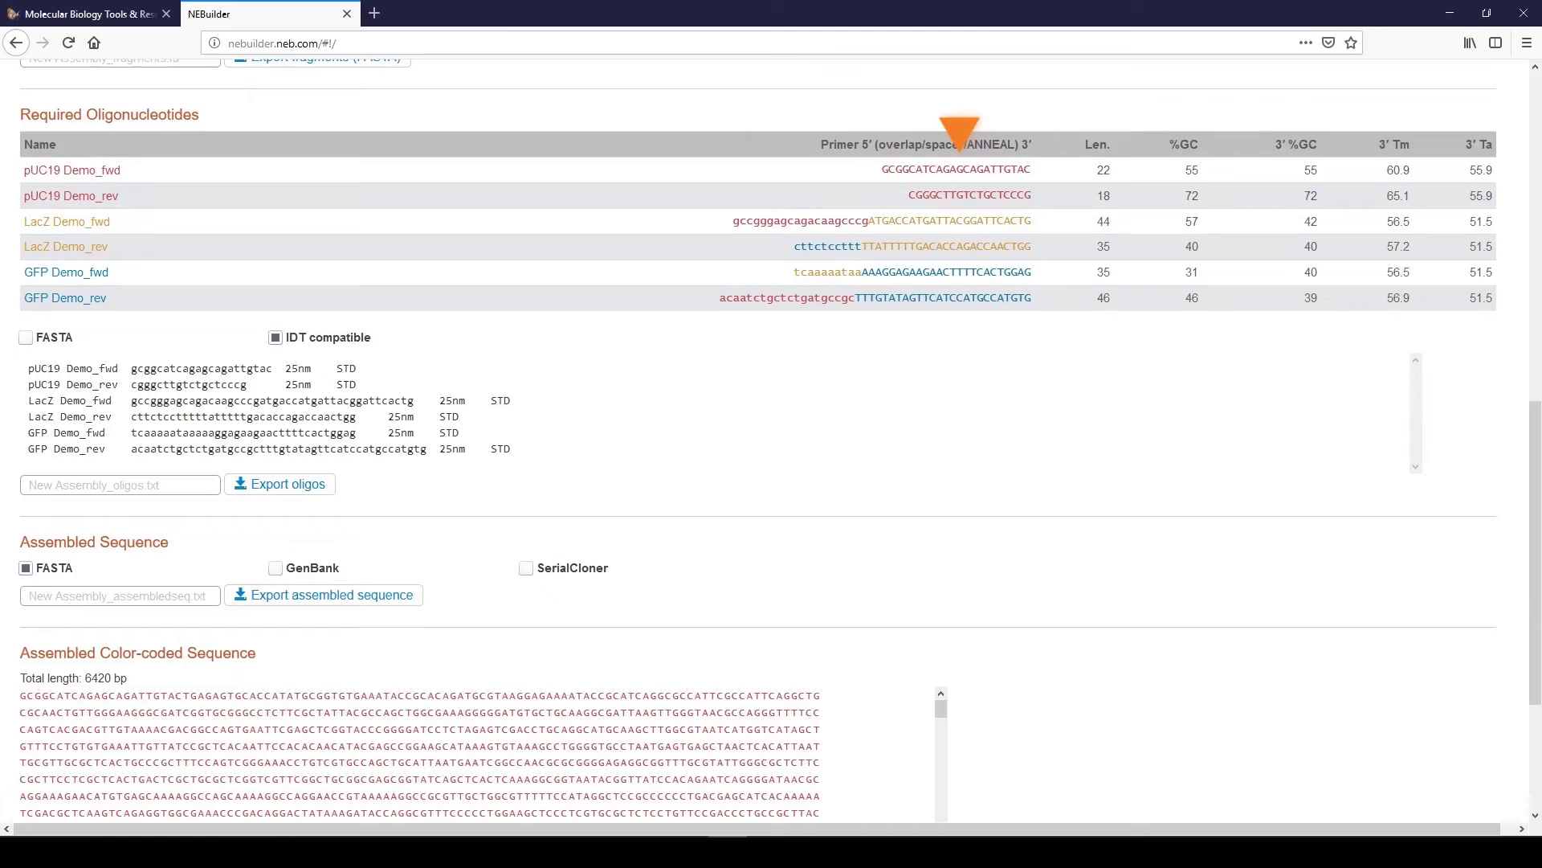
scroll(958, 132, "up", 5)
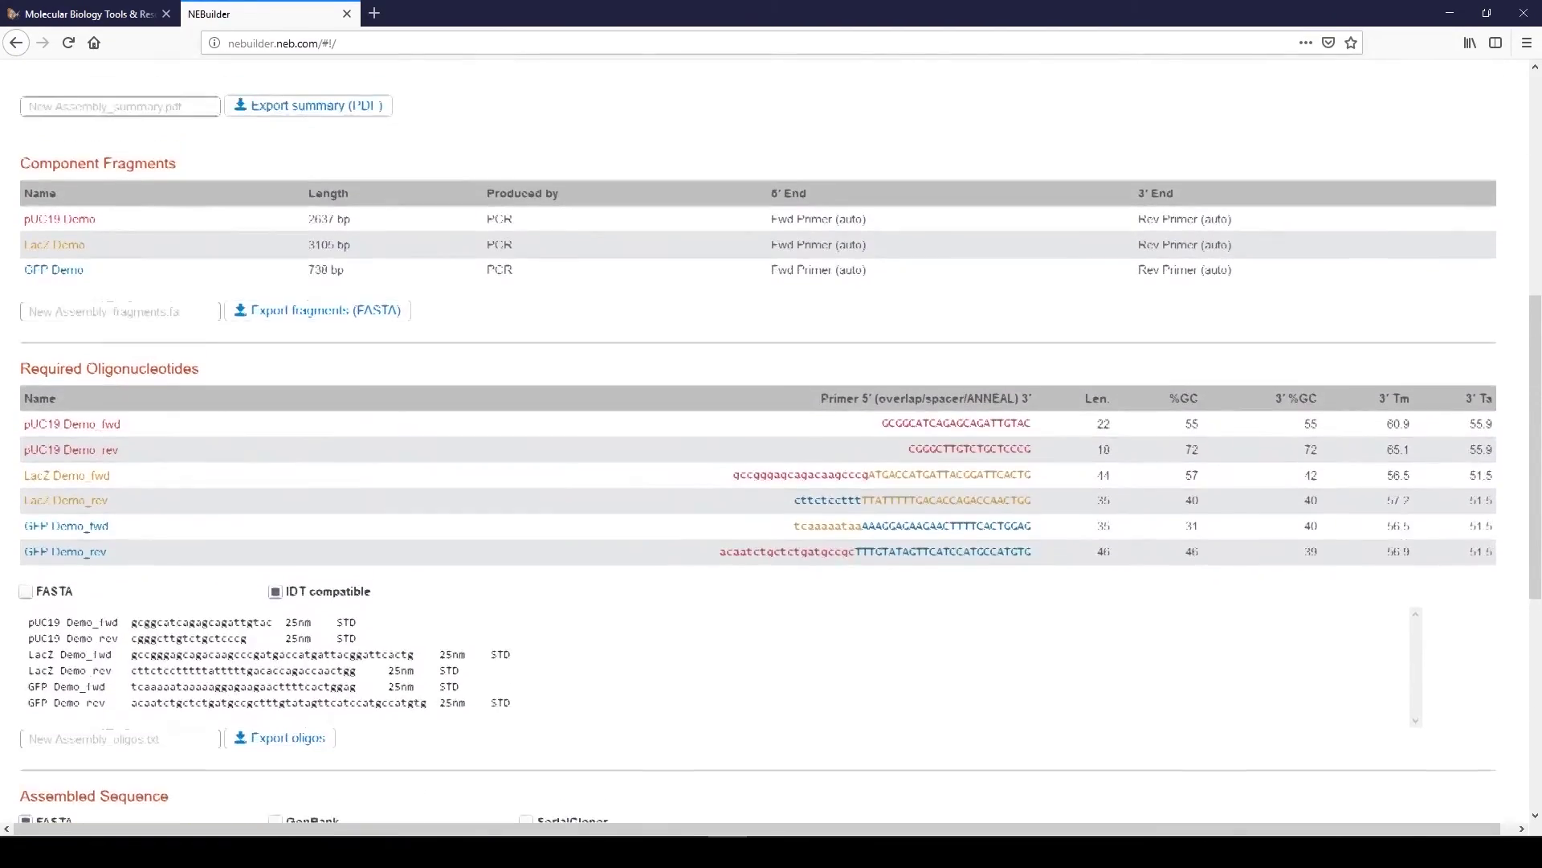
scroll(958, 165, "up", 6)
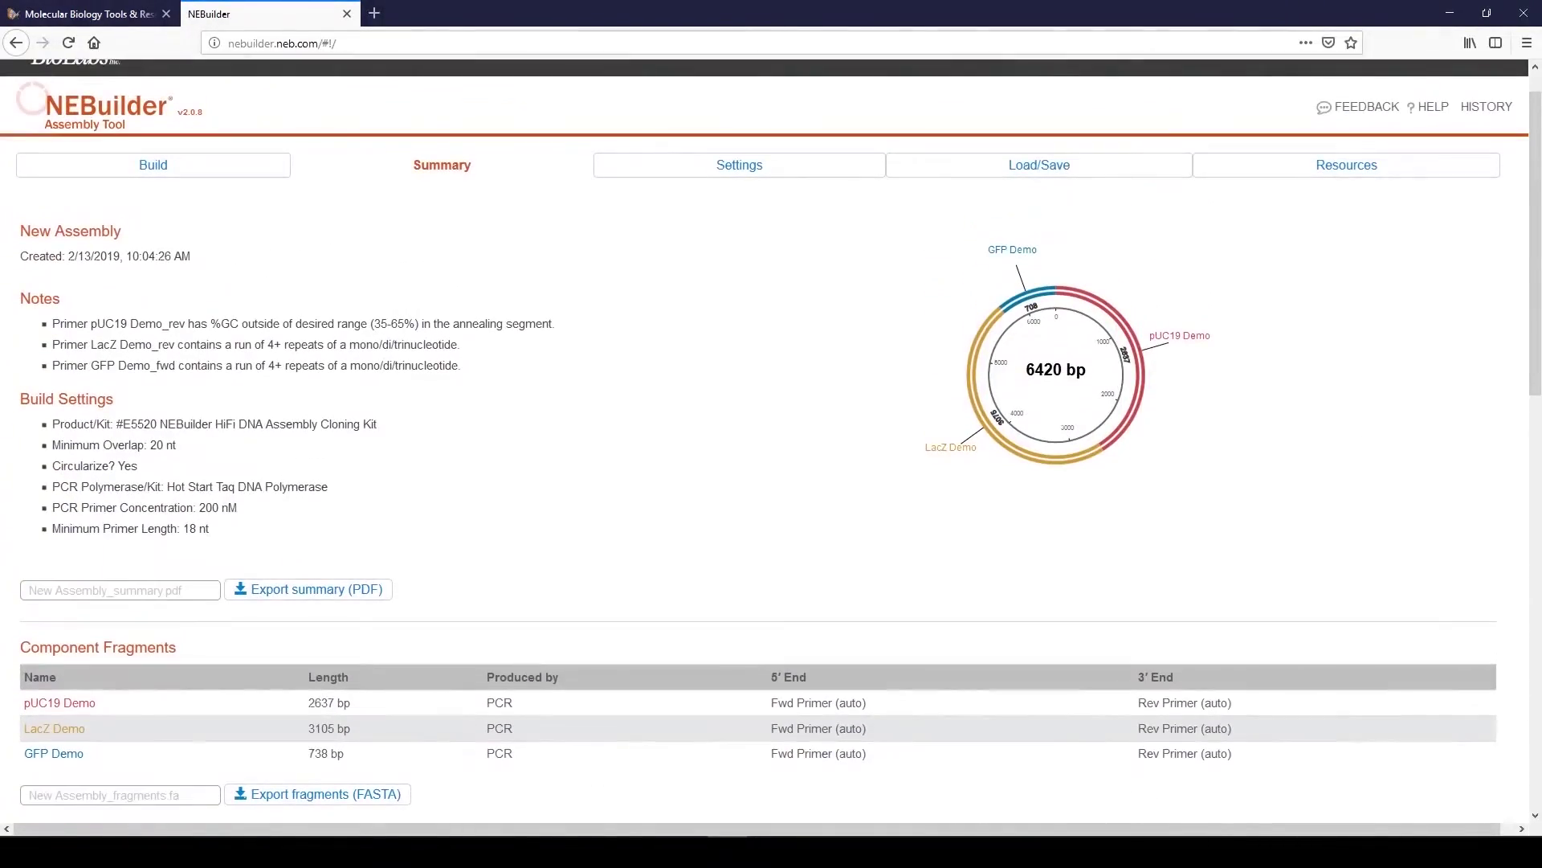
left_click(1038, 165)
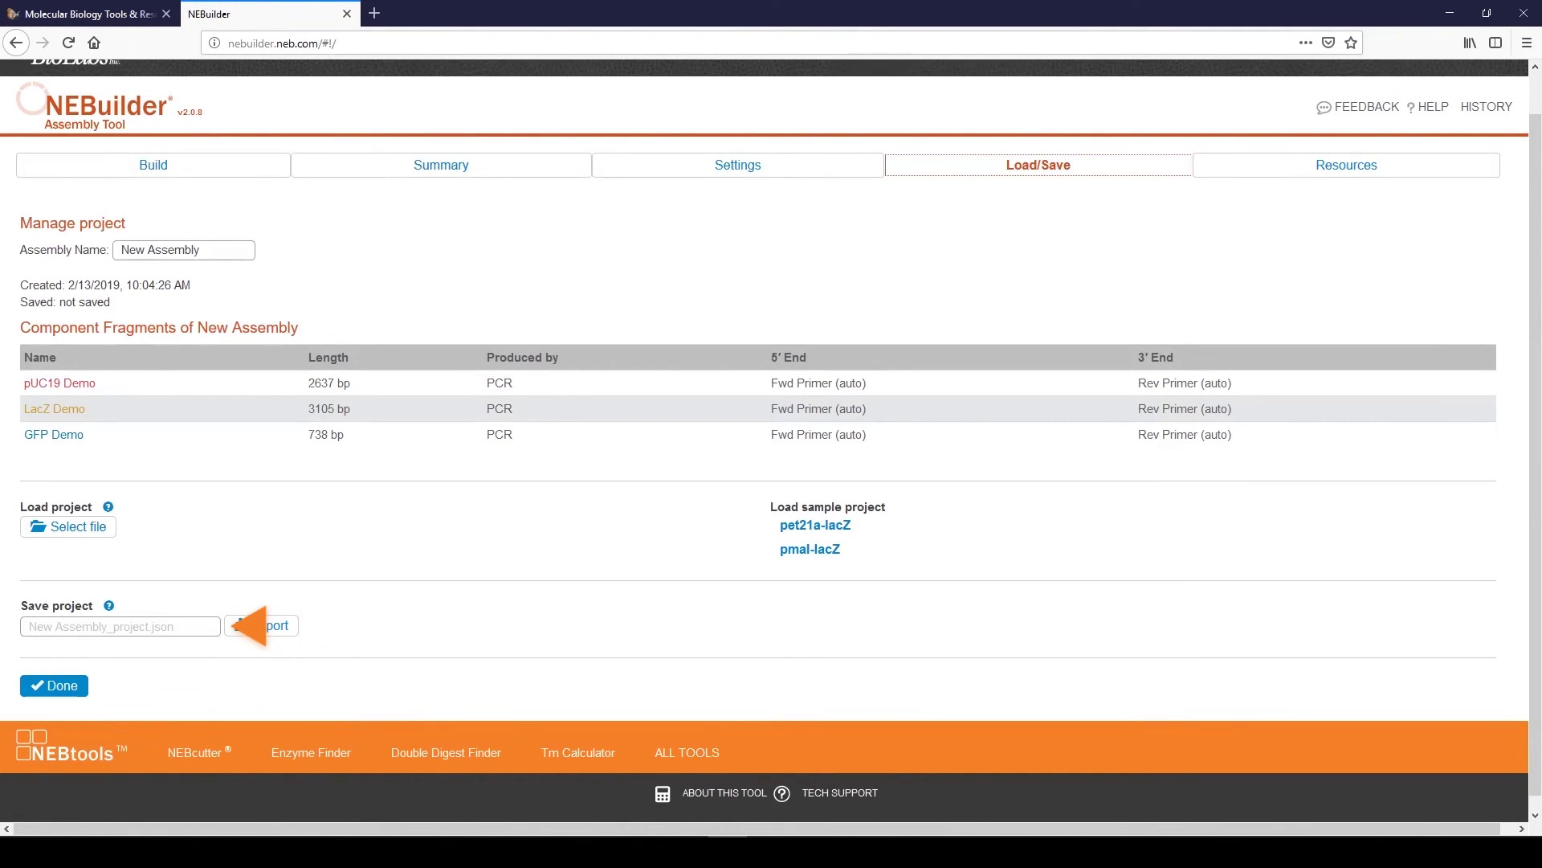
left_click(121, 626)
type("Demo")
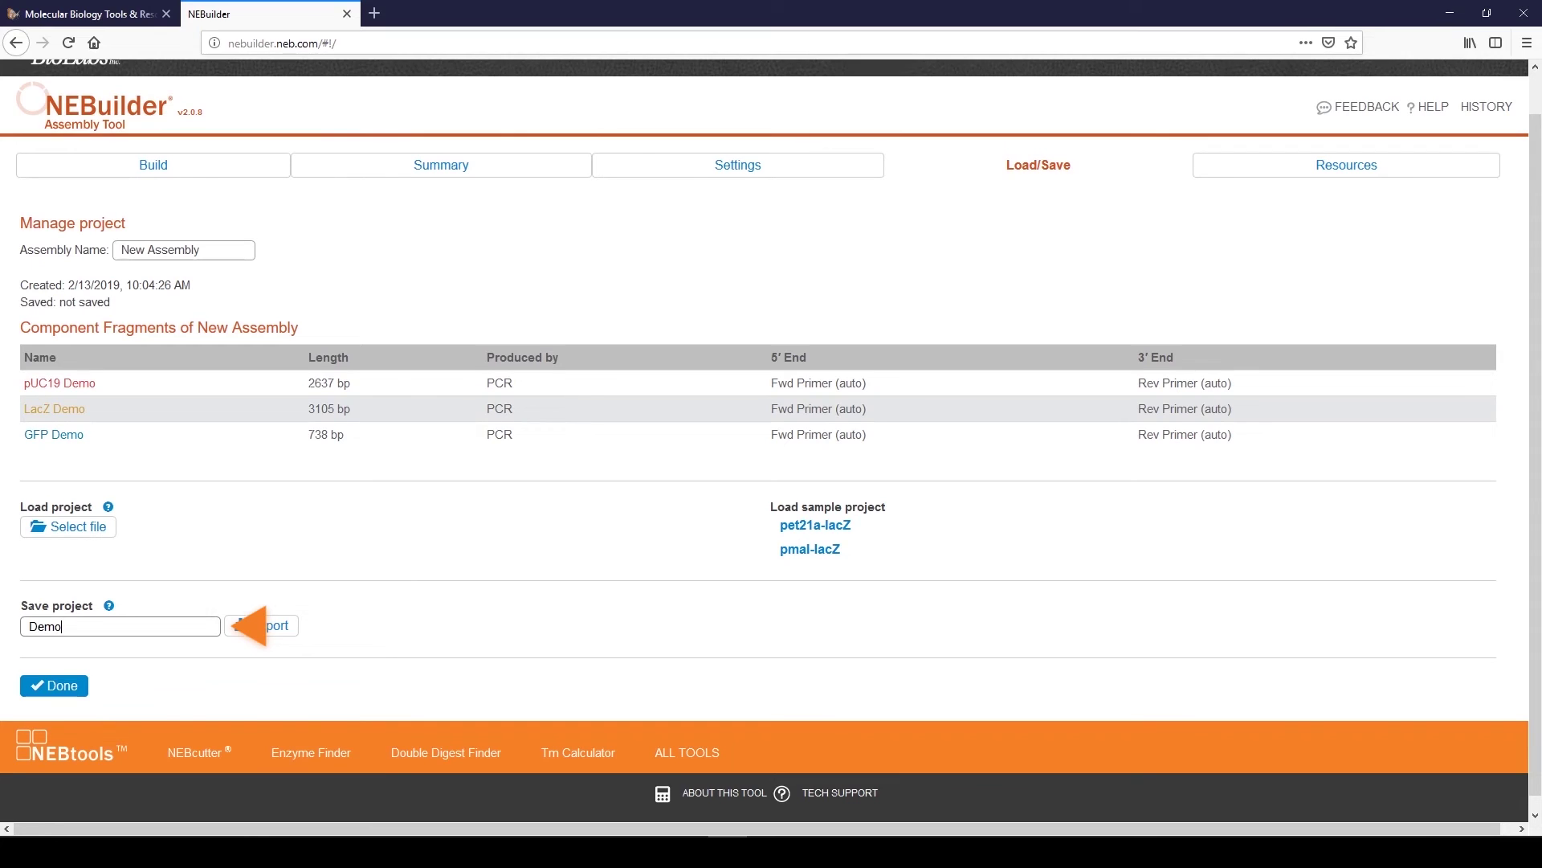
left_click(261, 625)
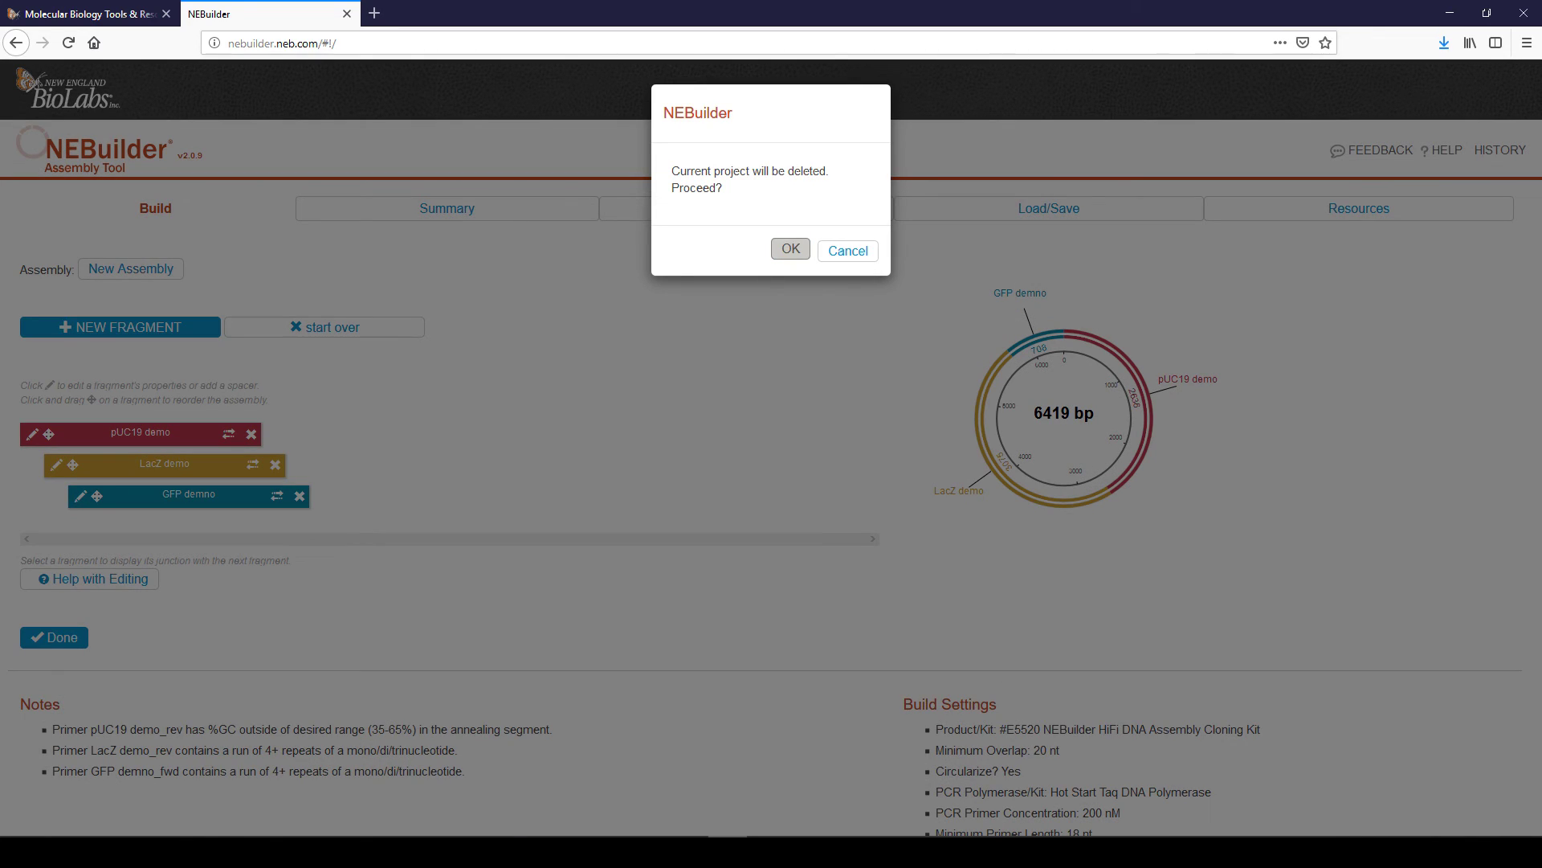
Start over with an empty assembly by confirming the deletion of the current project.
left_click(790, 249)
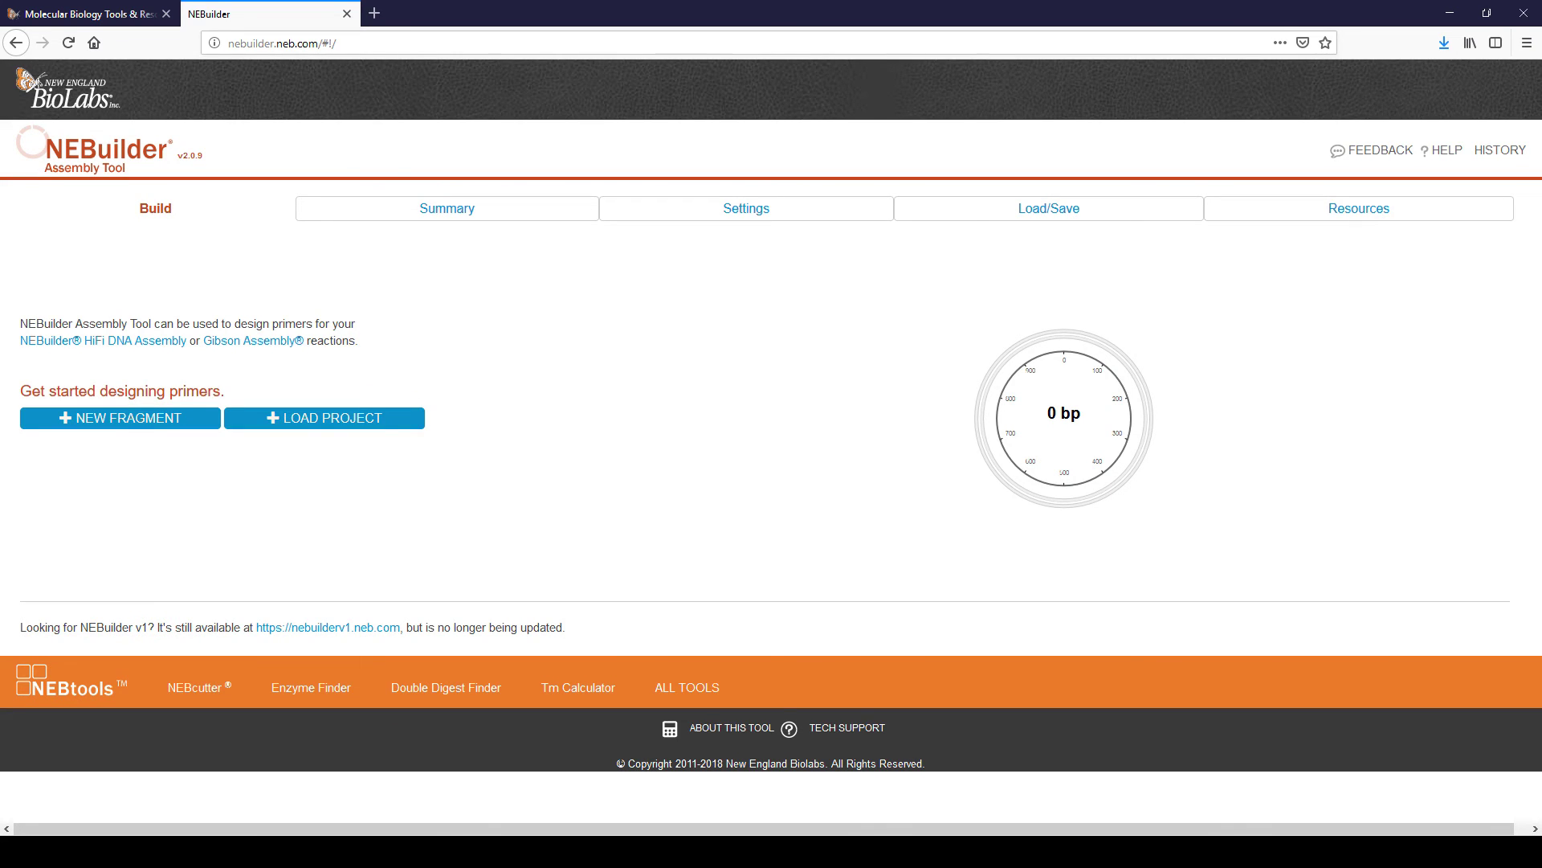